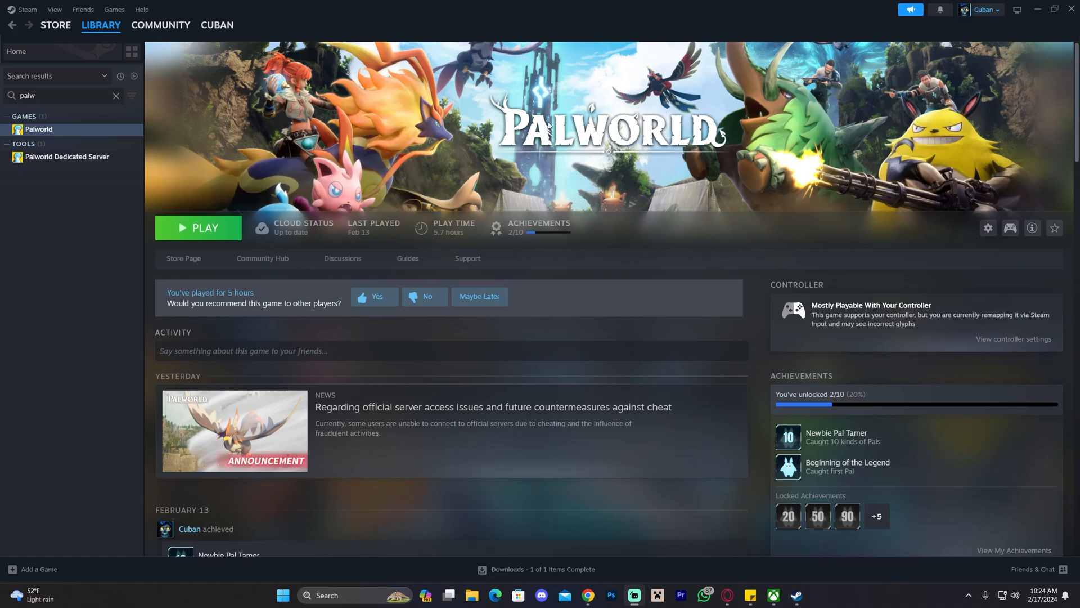
Browse Palworld's local files from Steam and centre the install folder window
{"action": "key", "text": "alt+Tab"}
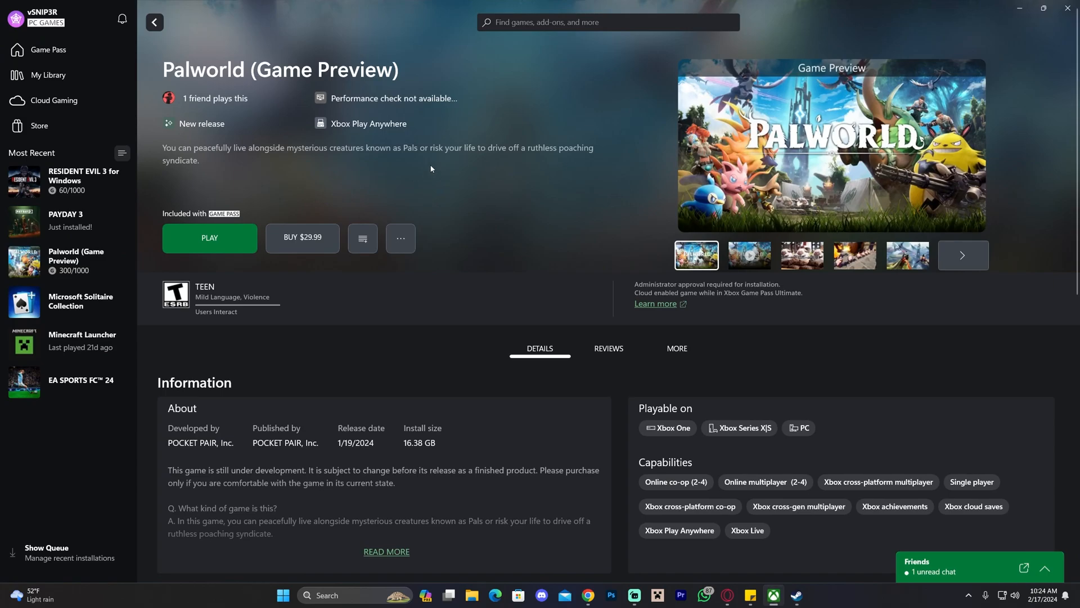
{"action": "key", "text": "alt+Tab"}
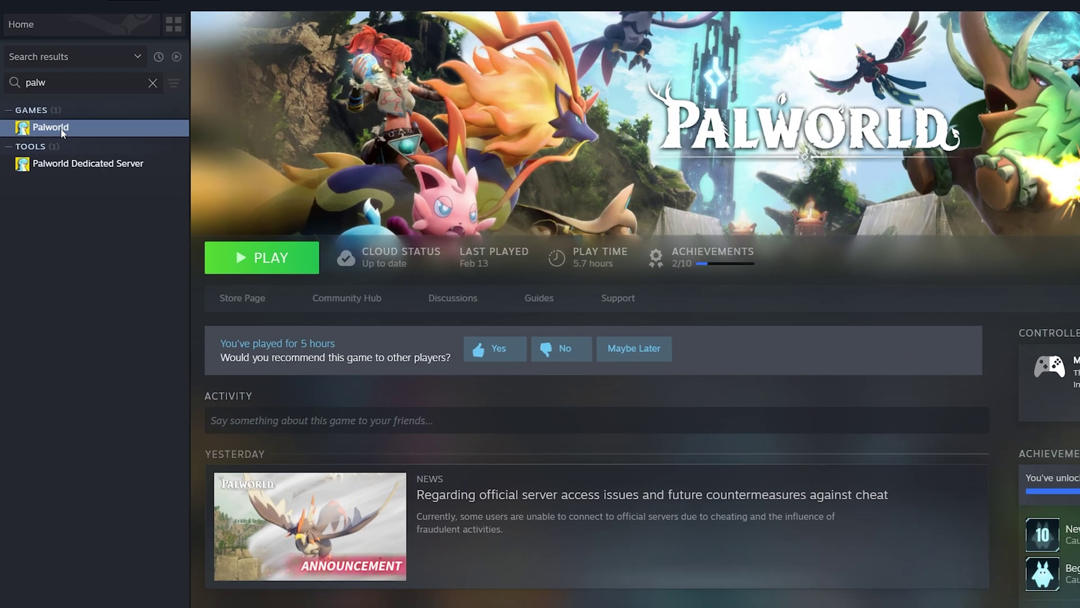
{"action": "right_click", "coordinate": [51, 133]}
{"action": "mouse_move", "coordinate": [209, 283]}
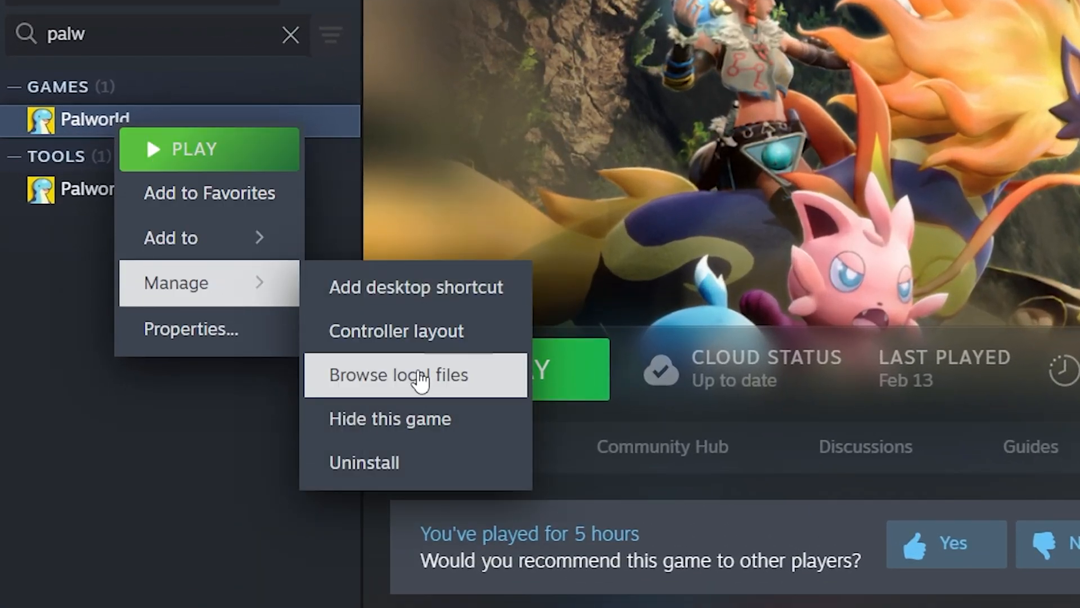
{"action": "left_click", "coordinate": [455, 378]}
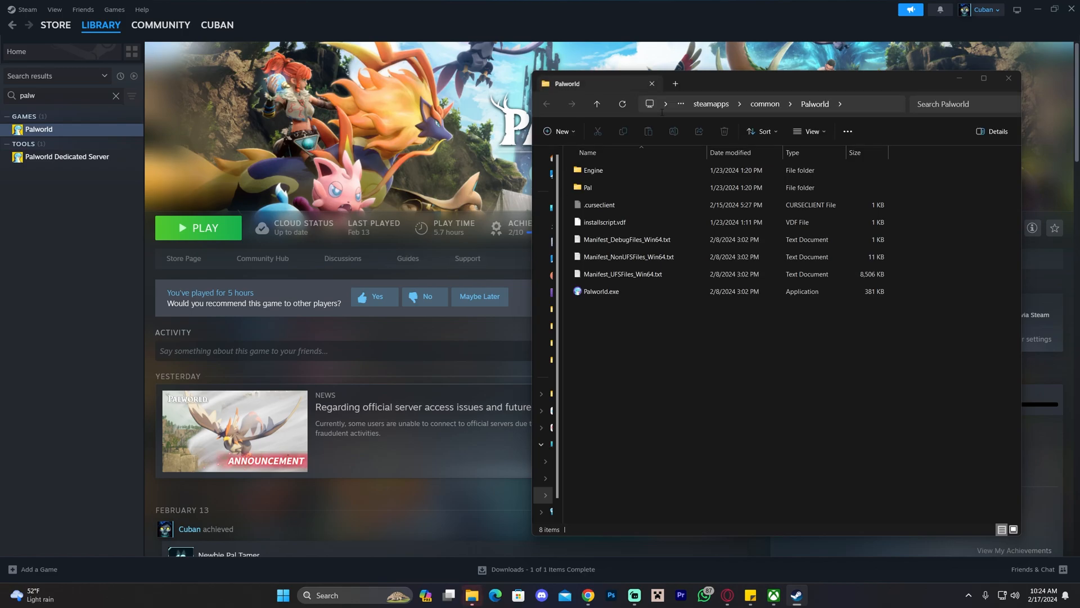
{"action": "left_click_drag", "start_coordinate": [730, 87], "coordinate": [430, 73]}
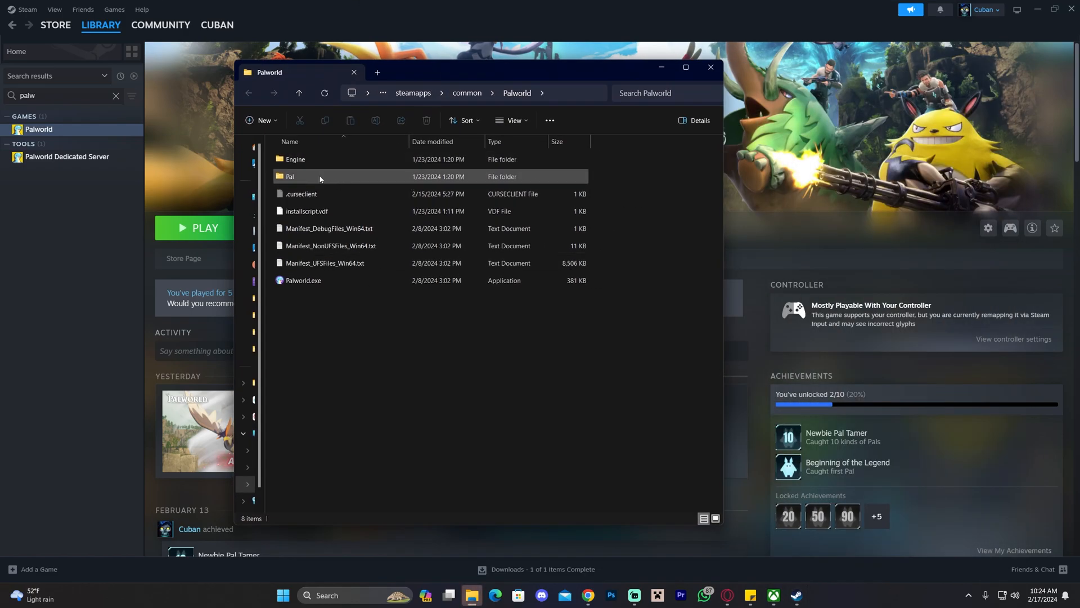
Navigate into Pal > Content > Paks and pick out the ~mods and LogicMods folders
{"action": "double_click", "coordinate": [294, 178]}
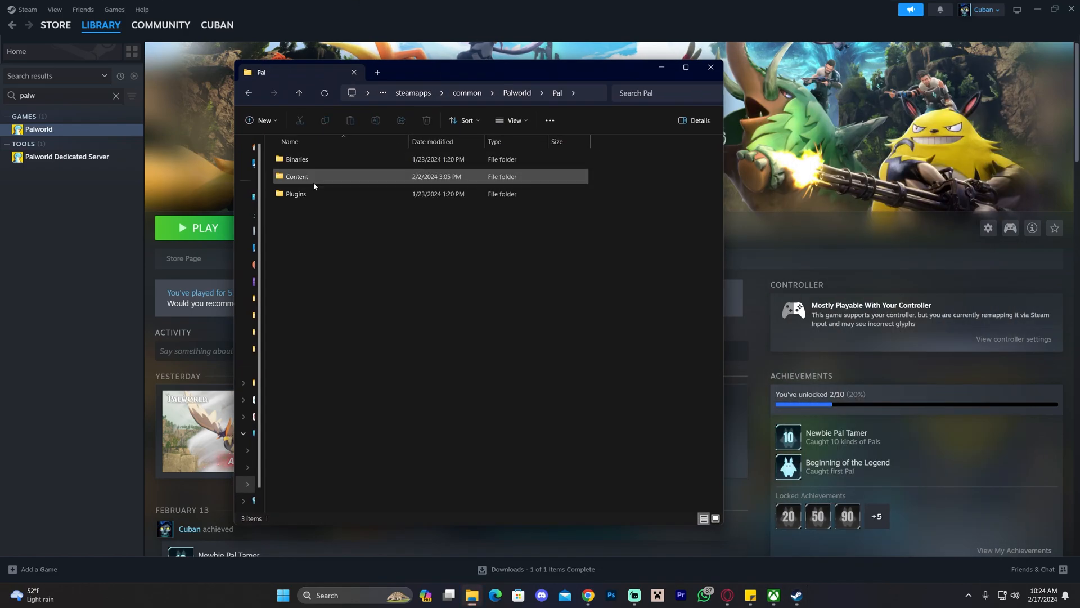
{"action": "double_click", "coordinate": [313, 178]}
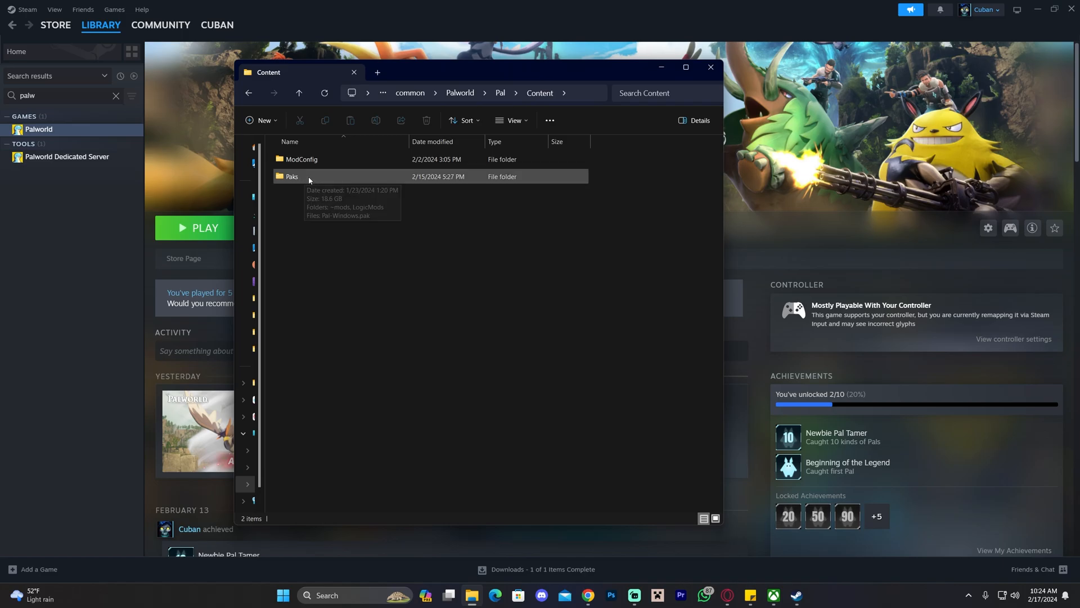
{"action": "double_click", "coordinate": [307, 176]}
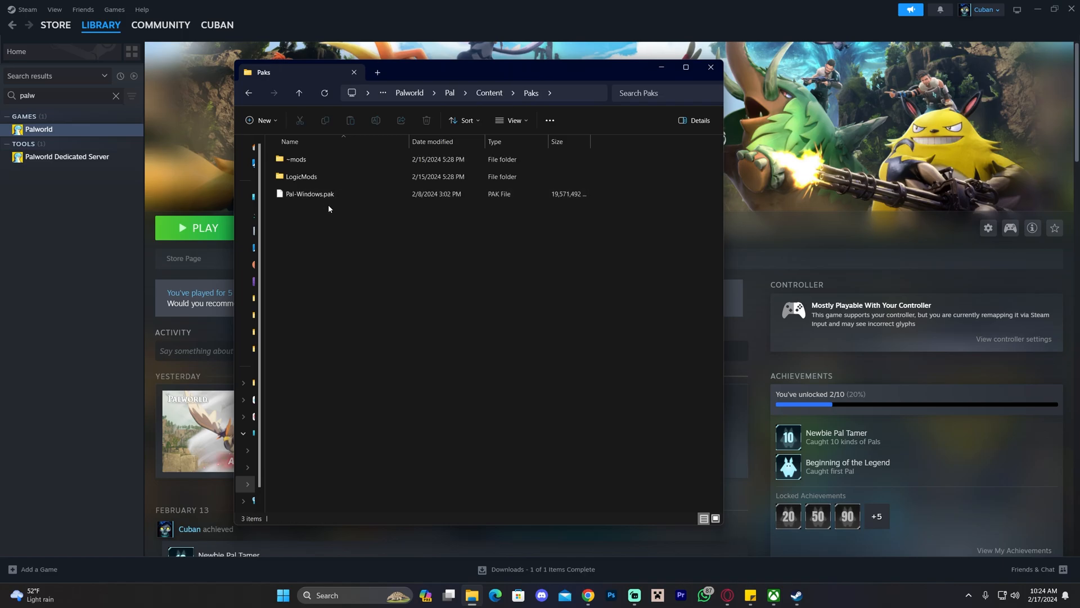
{"action": "left_click", "coordinate": [303, 176]}
{"action": "left_click", "coordinate": [306, 162]}
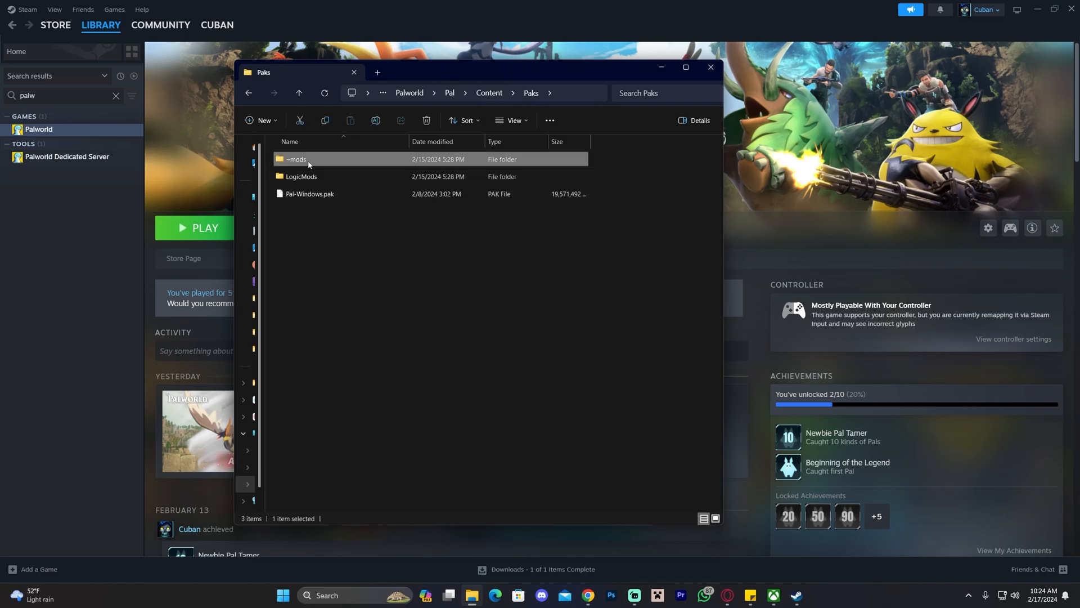
Look inside ~mods and LogicMods to confirm both are empty, returning to Paks
{"action": "double_click", "coordinate": [333, 161]}
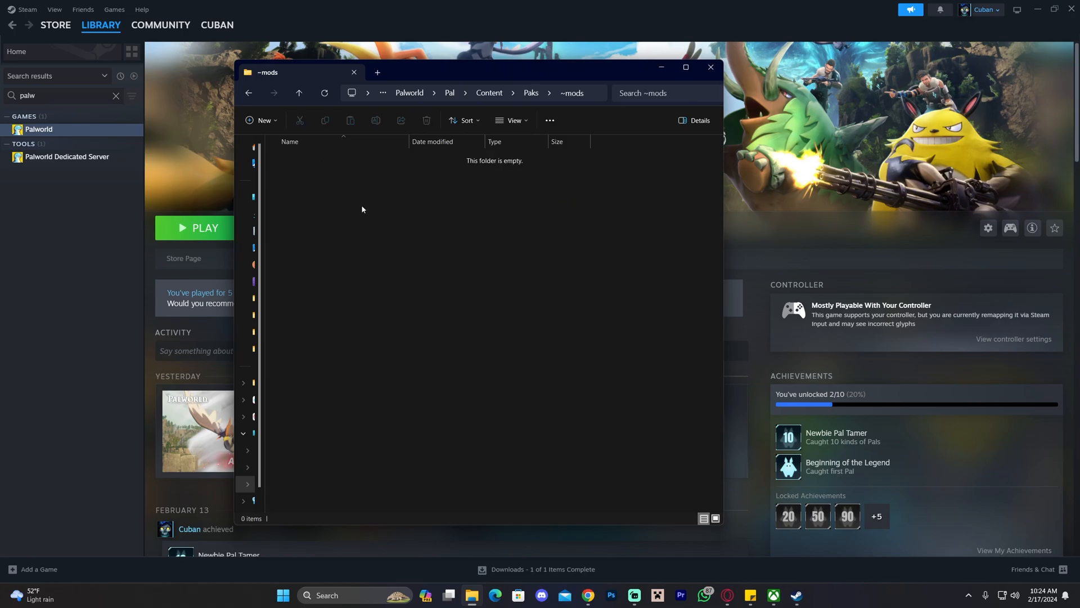
{"action": "key", "text": "alt+Left"}
{"action": "double_click", "coordinate": [312, 163]}
{"action": "left_click_drag", "start_coordinate": [386, 222], "coordinate": [322, 163]}
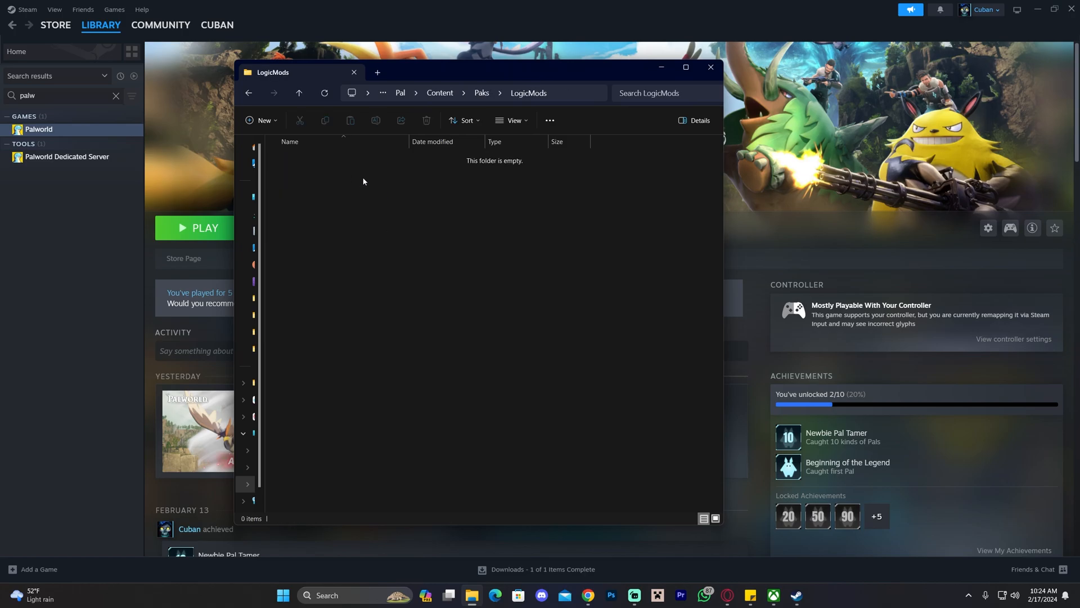
{"action": "key", "text": "alt+Left"}
{"action": "left_click", "coordinate": [344, 249]}
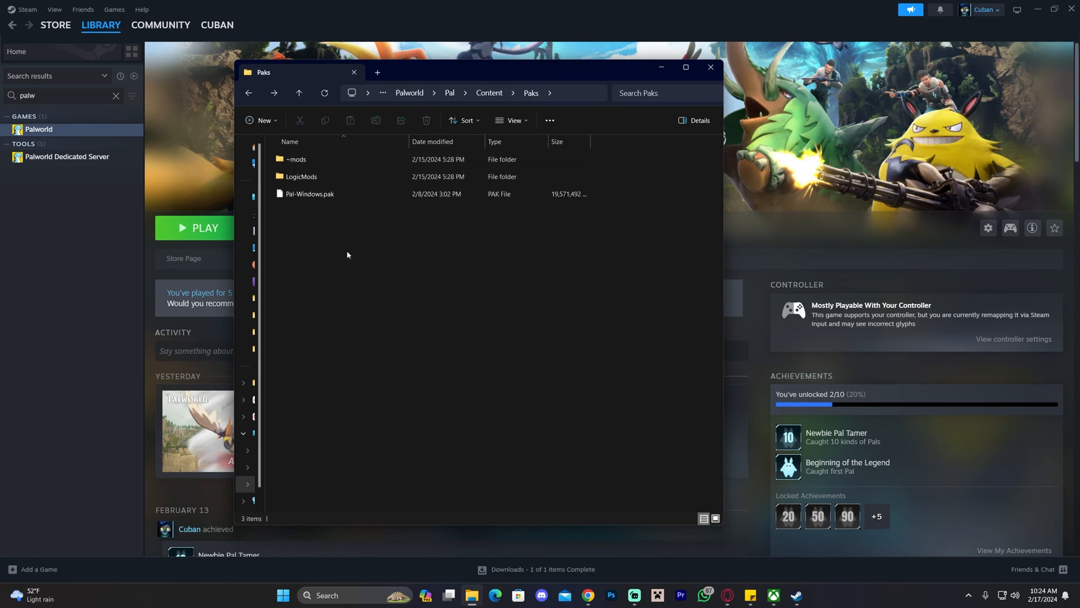
Re-check the empty LogicMods folder, cancelling an accidental rename, and return to Paks
{"action": "left_click", "coordinate": [316, 171]}
{"action": "mouse_move", "coordinate": [297, 160]}
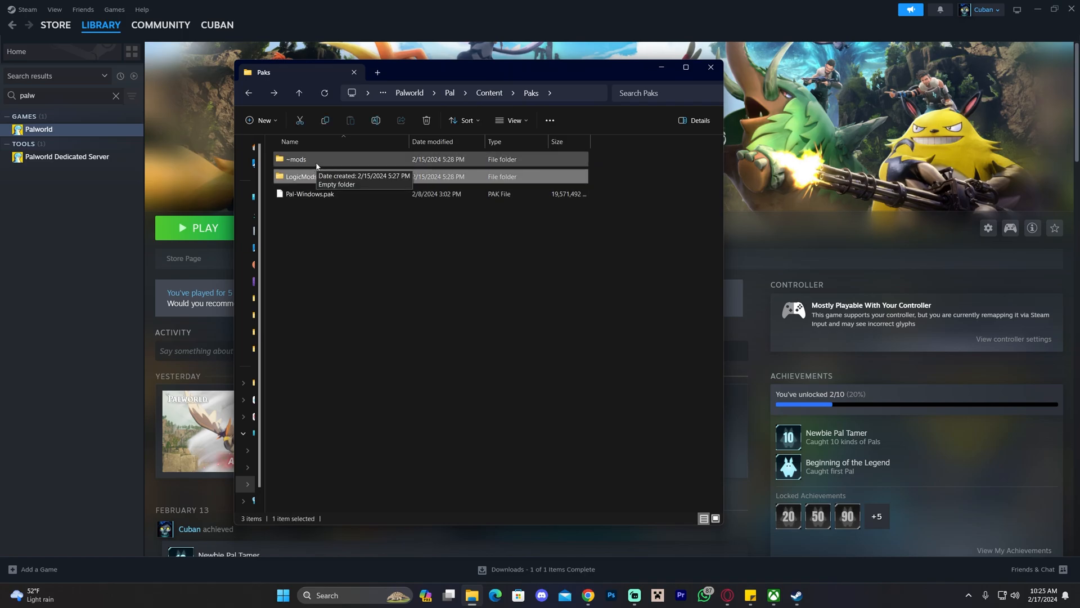
{"action": "left_click", "coordinate": [319, 177]}
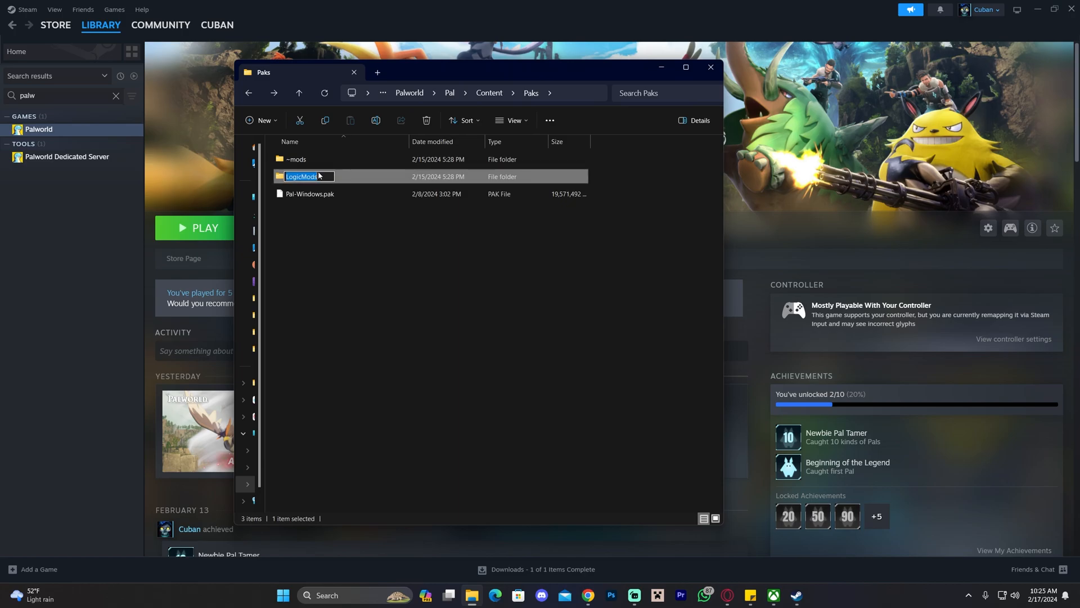
{"action": "left_click", "coordinate": [353, 178]}
{"action": "double_click", "coordinate": [331, 177]}
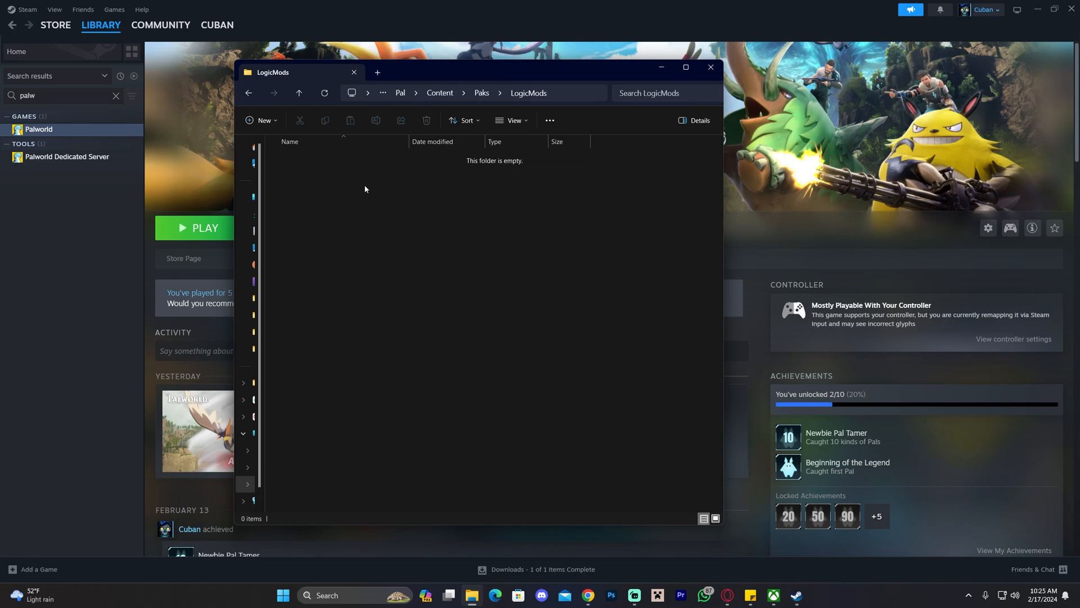
{"action": "left_click", "coordinate": [249, 93]}
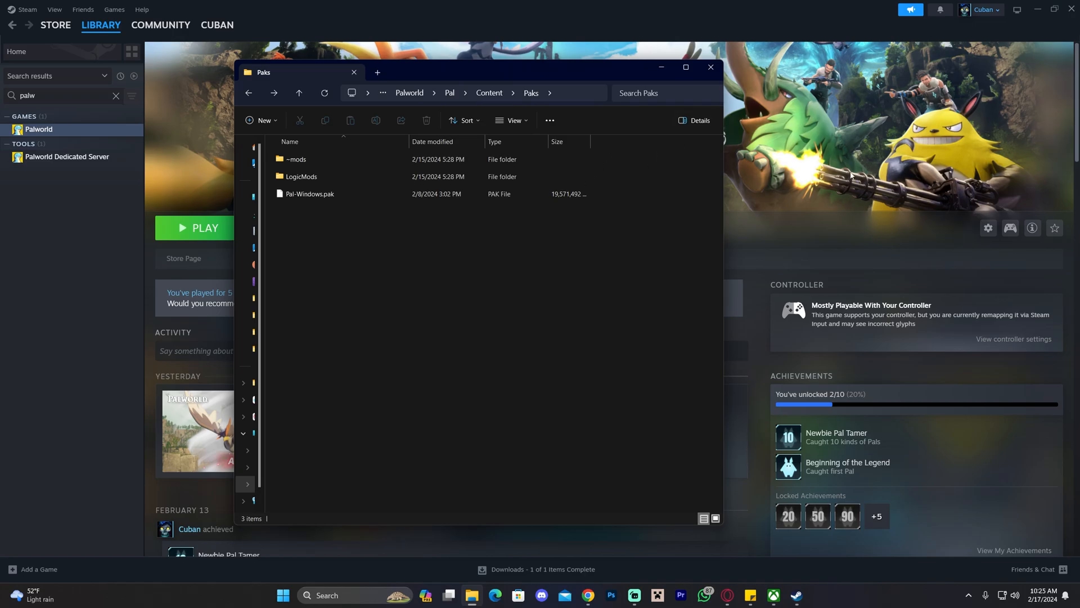
{"action": "left_click", "coordinate": [326, 176]}
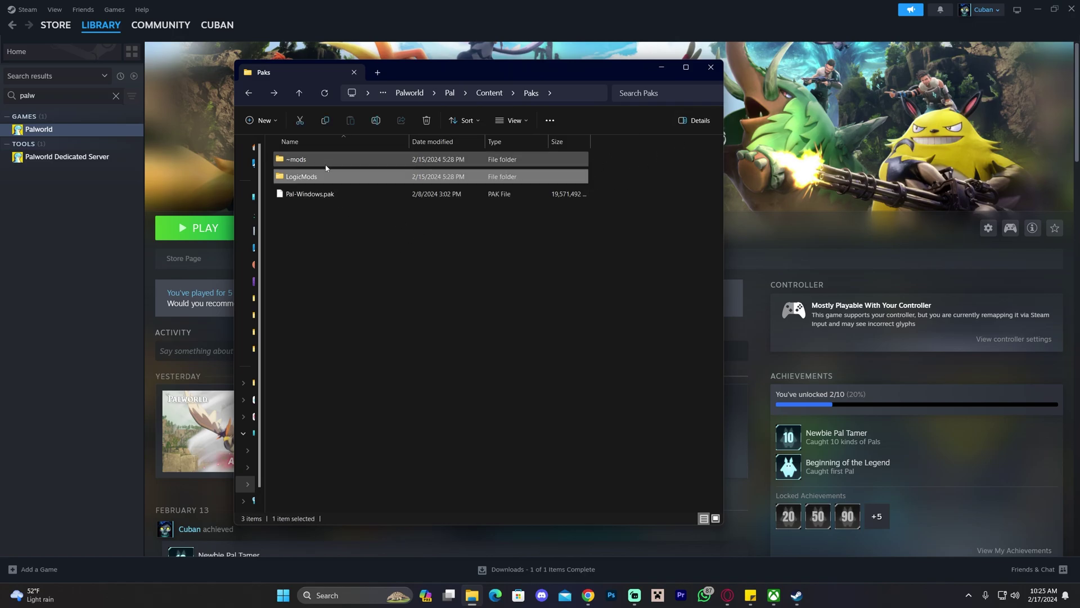
{"action": "left_click", "coordinate": [320, 249]}
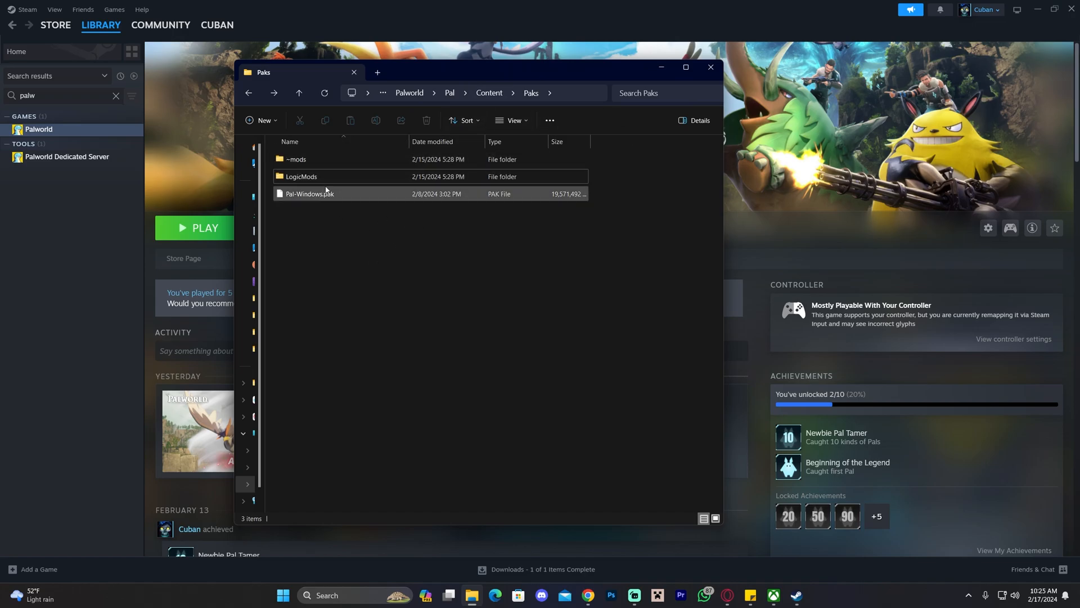
Go back up to the Palworld install folder and navigate into Pal > Binaries > Win64
{"action": "key", "text": "alt+Up"}
{"action": "key", "text": "alt+Up"}
{"action": "left_click", "coordinate": [316, 161]}
{"action": "left_click", "coordinate": [517, 94]}
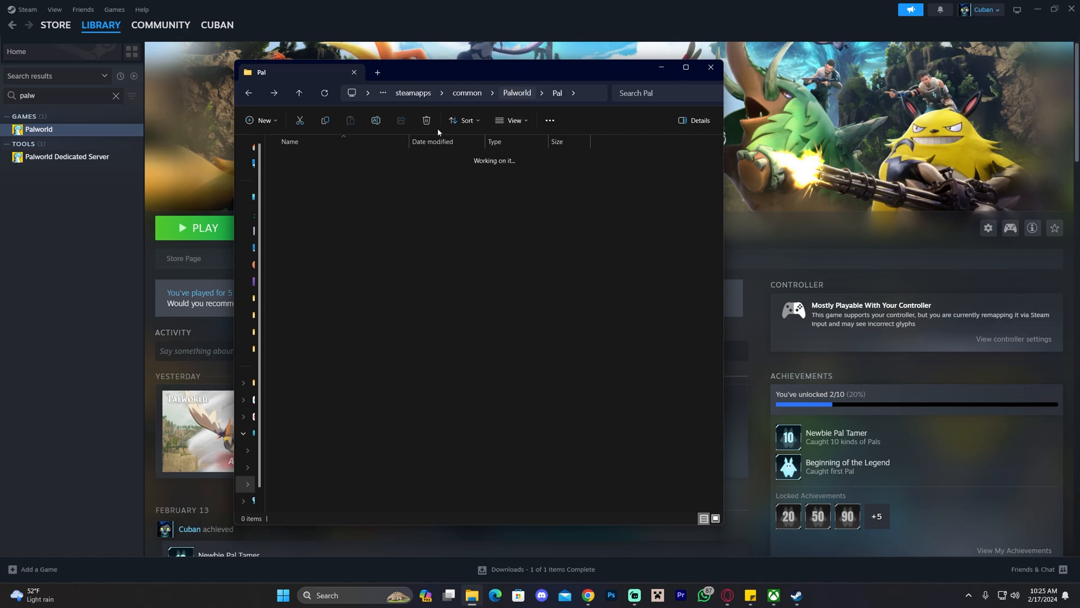
{"action": "double_click", "coordinate": [297, 176]}
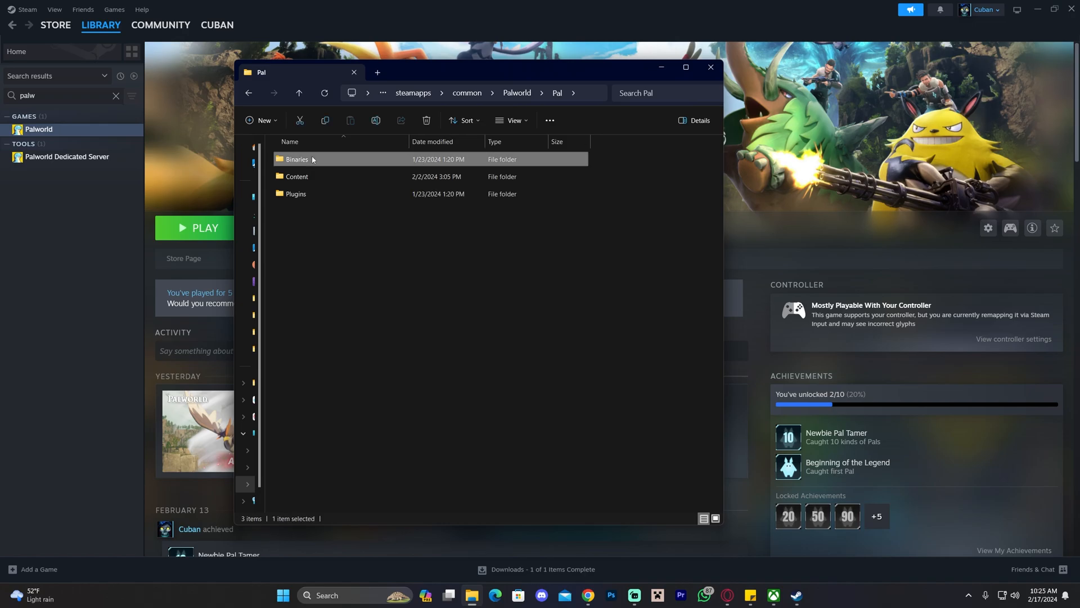
{"action": "double_click", "coordinate": [302, 161]}
{"action": "double_click", "coordinate": [303, 160]}
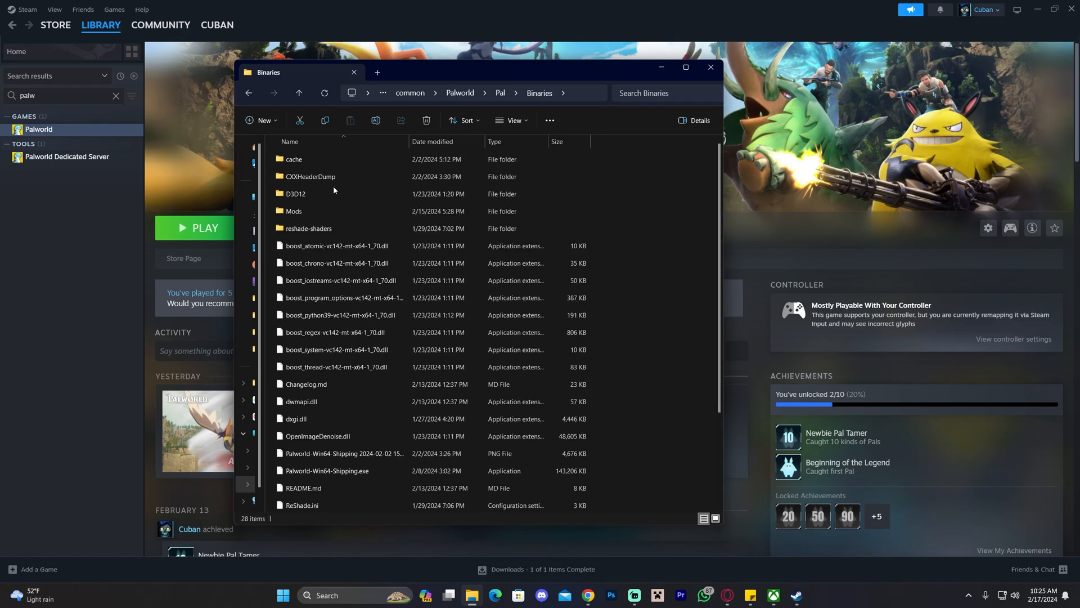
Inspect the mod subfolders inside Mods, return to Win64 and cancel an accidental rename
{"action": "left_click", "coordinate": [302, 214]}
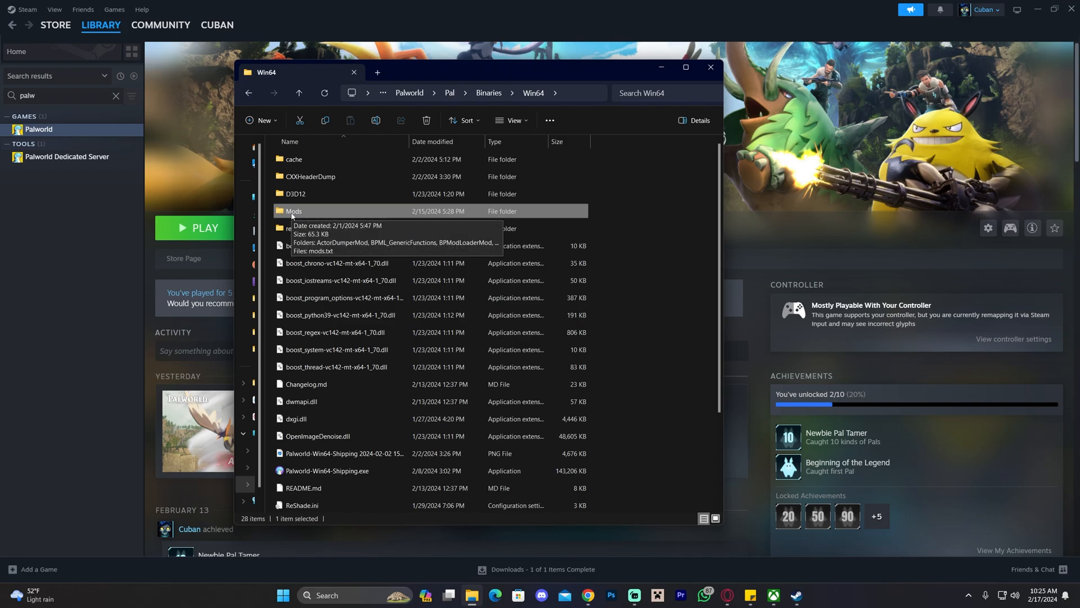
{"action": "double_click", "coordinate": [294, 212]}
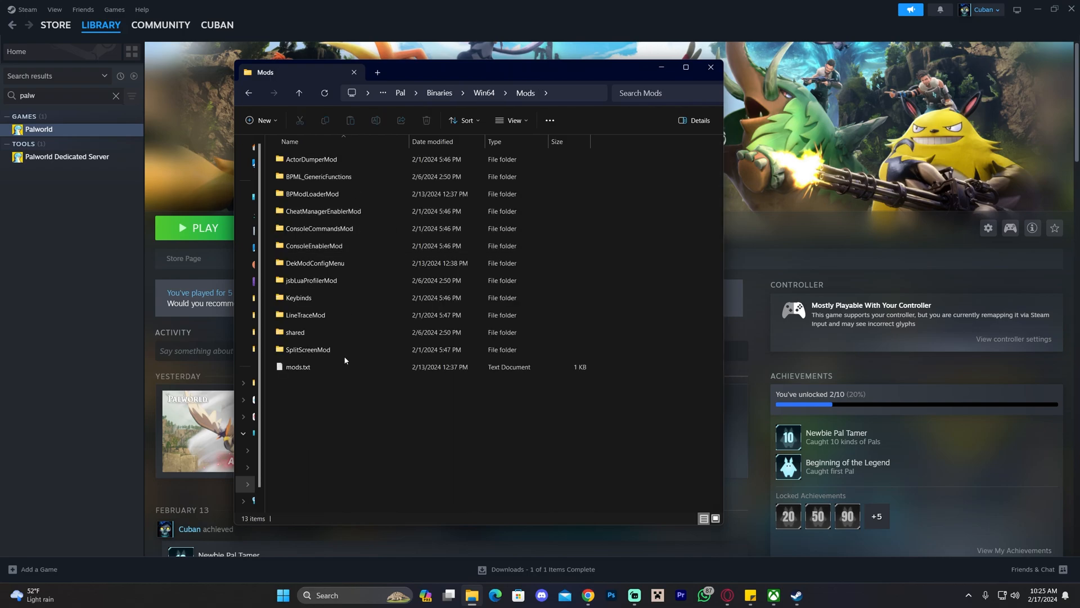
{"action": "left_click_drag", "start_coordinate": [344, 391], "coordinate": [326, 171]}
{"action": "key", "text": "alt+Left"}
{"action": "key", "text": "F2"}
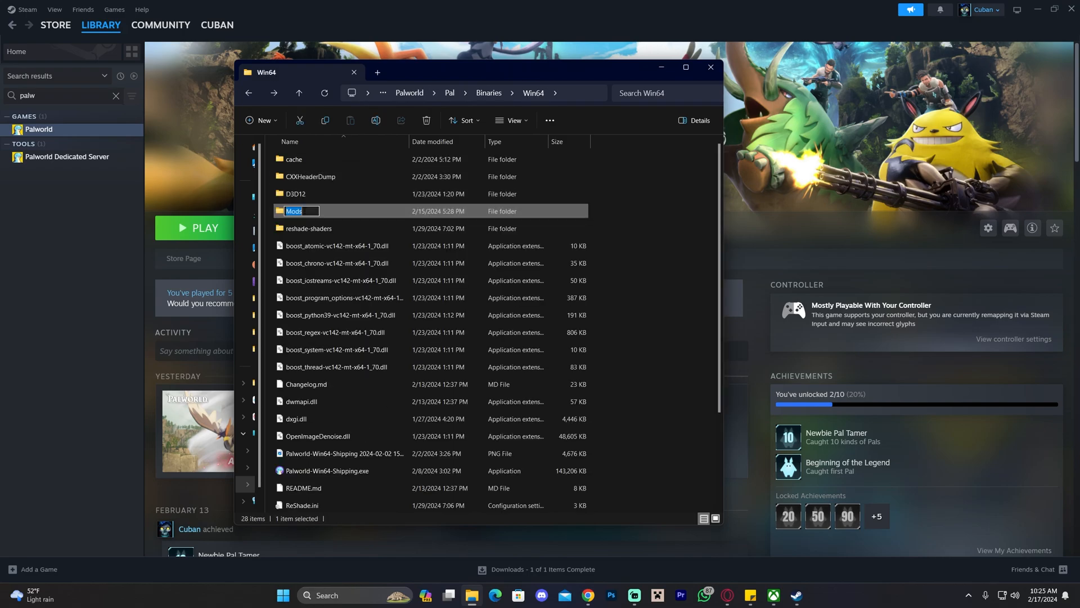
{"action": "key", "text": "Escape"}
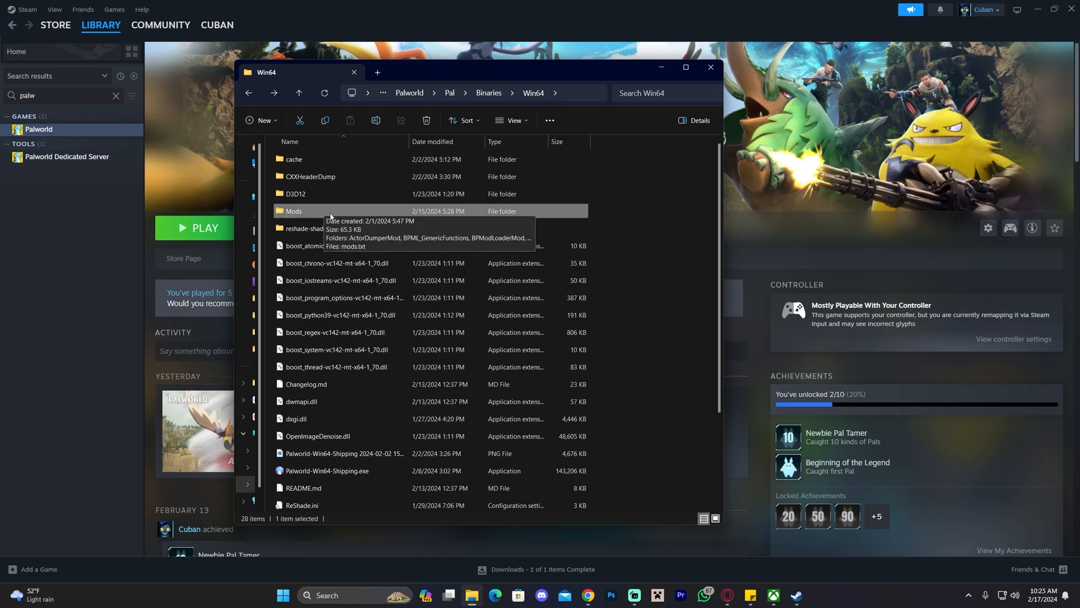
Select UE4SS.dll, UE4SS.log and UE4SS-settings.ini together in the Win64 folder
{"action": "left_click", "coordinate": [337, 212]}
{"action": "key", "text": "Escape"}
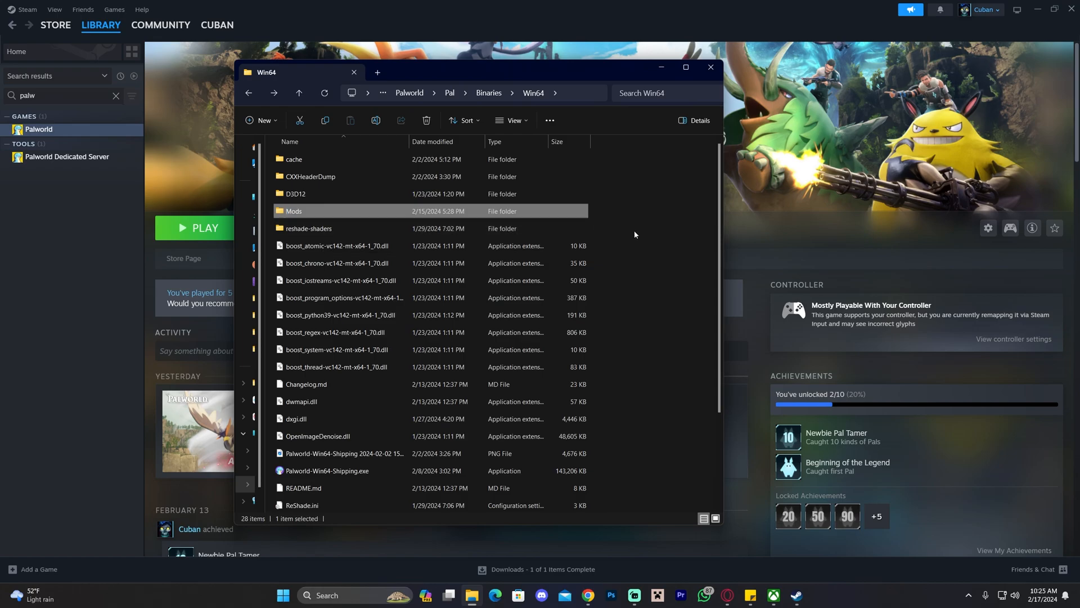
{"action": "left_click", "coordinate": [641, 235]}
{"action": "scroll", "coordinate": [647, 239], "scroll_direction": "down", "scroll_amount": 3}
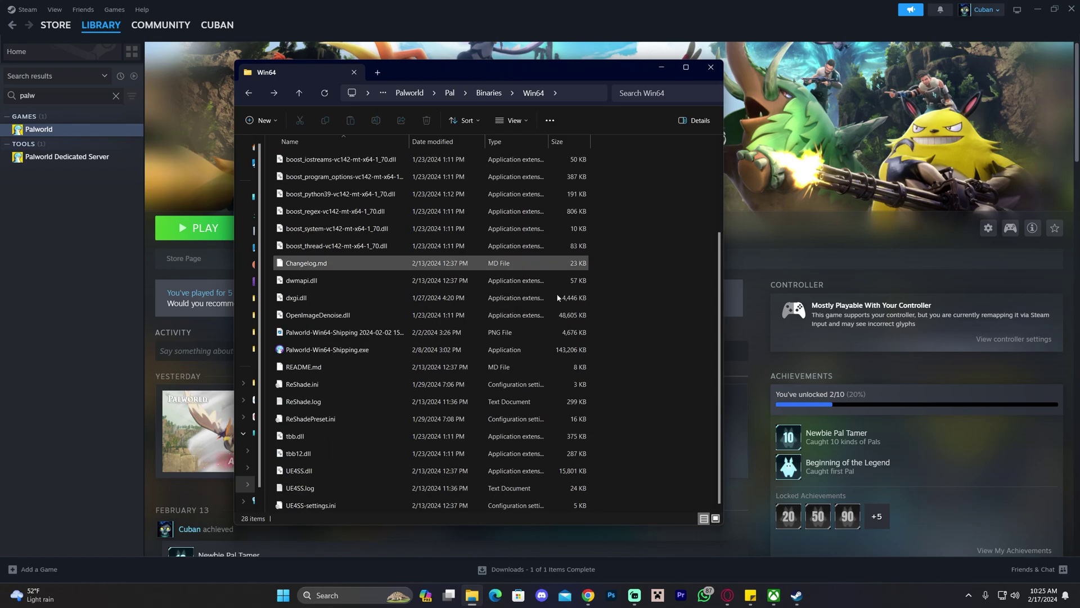
{"action": "left_click", "coordinate": [308, 476]}
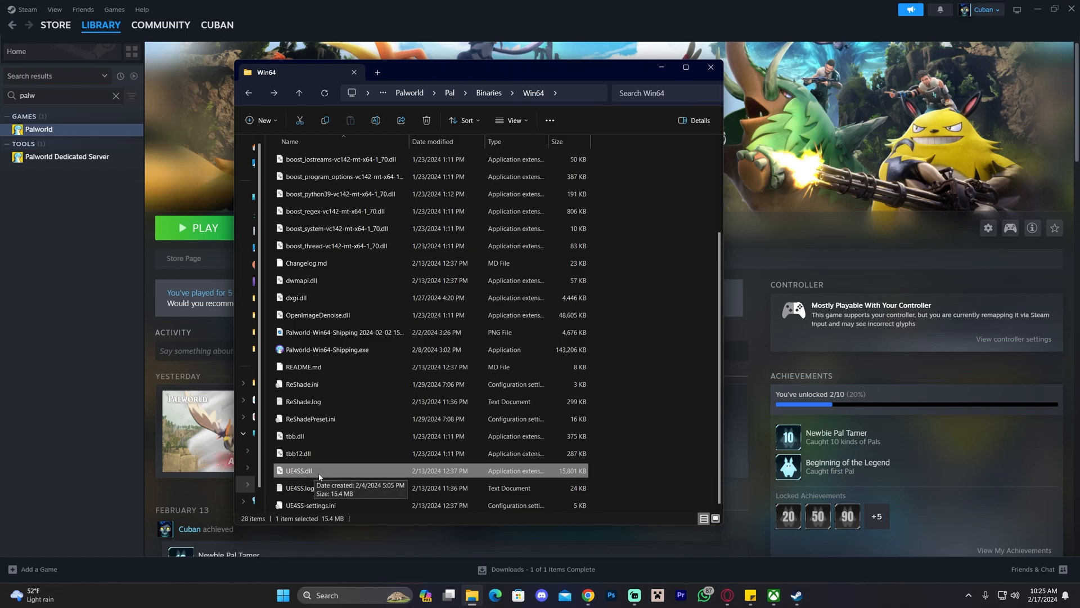
{"action": "left_click", "coordinate": [301, 491], "text": "ctrl"}
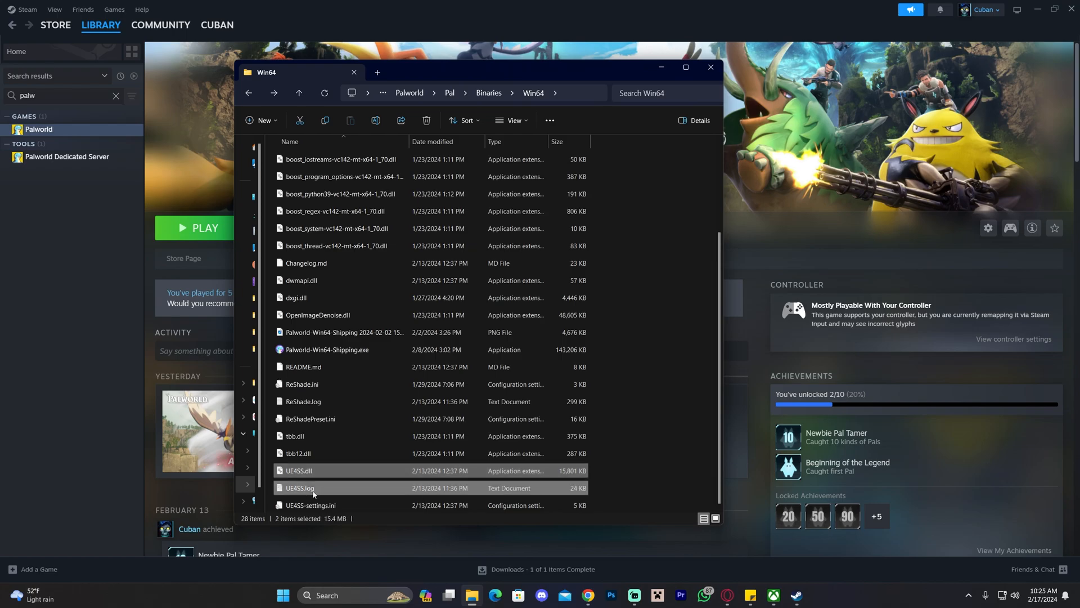
{"action": "left_click", "coordinate": [337, 506], "text": "ctrl"}
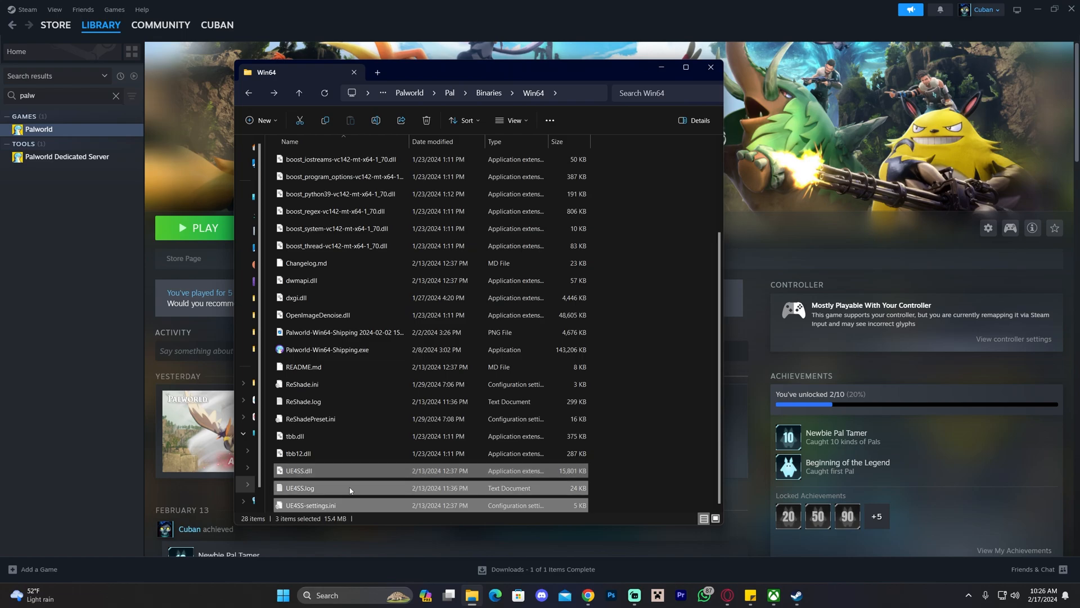
{"action": "scroll", "coordinate": [564, 414], "scroll_direction": "up", "scroll_amount": 3}
{"action": "scroll", "coordinate": [565, 414], "scroll_direction": "down", "scroll_amount": 3}
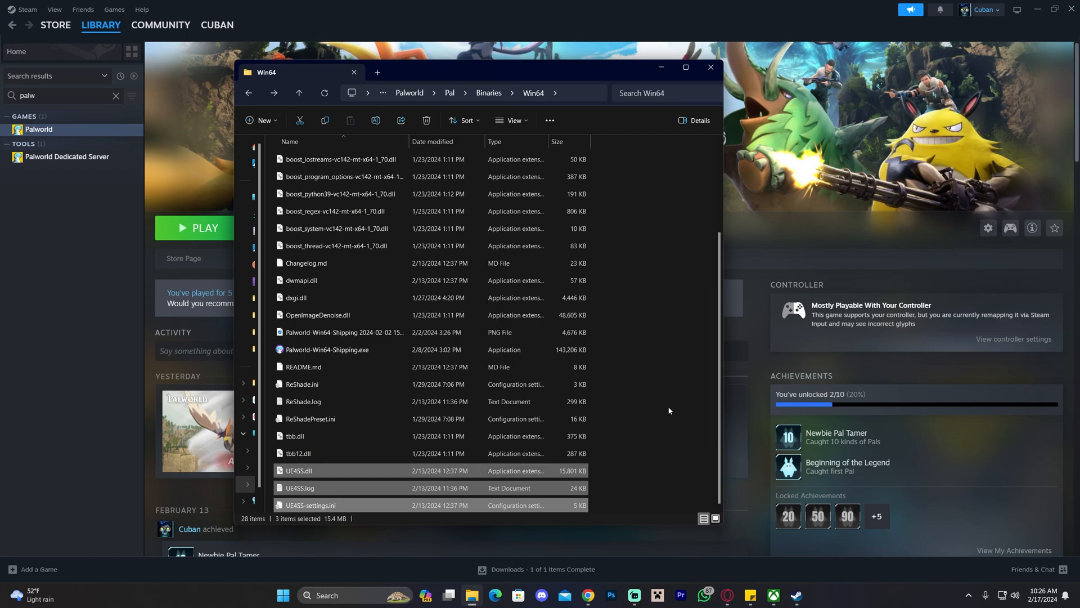
Delete the three UE4SS files and go back up to the Palworld install folder
{"action": "key", "text": "Delete"}
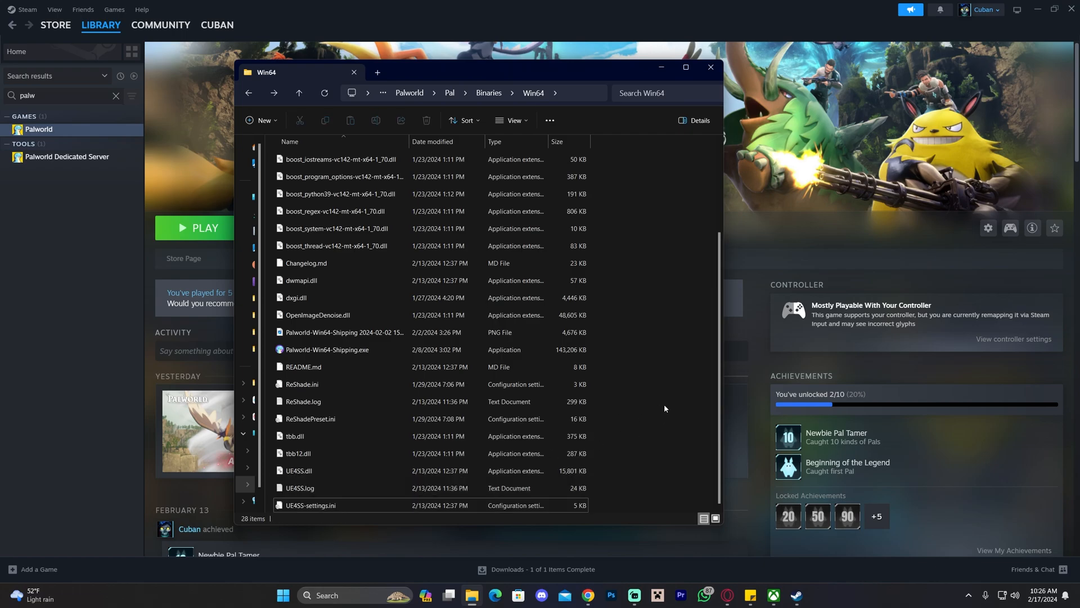
{"action": "left_click", "coordinate": [410, 93]}
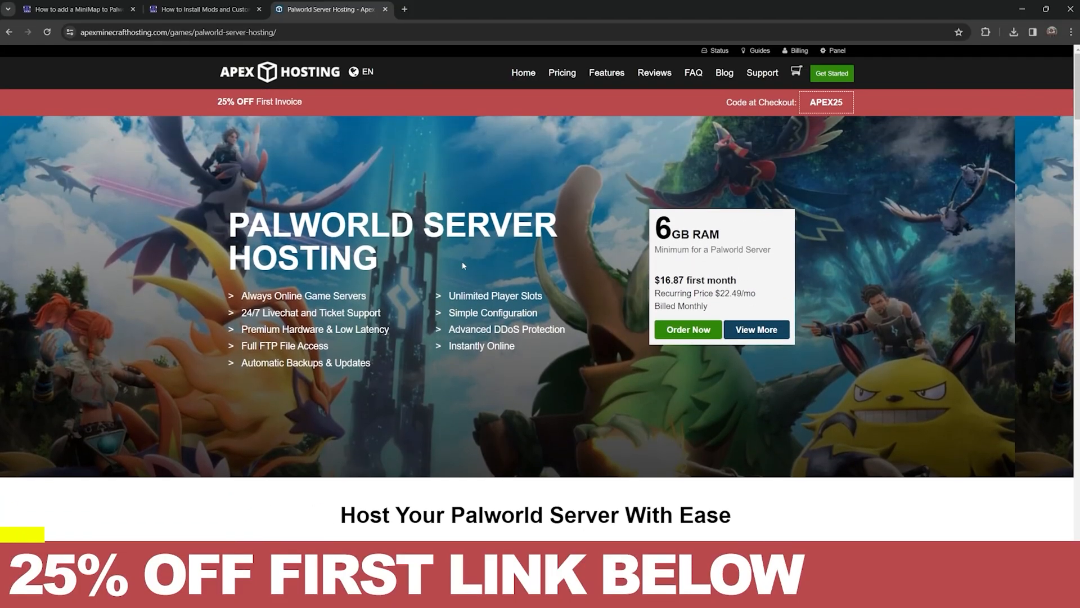
{"action": "scroll", "coordinate": [458, 261], "scroll_direction": "down", "scroll_amount": 1}
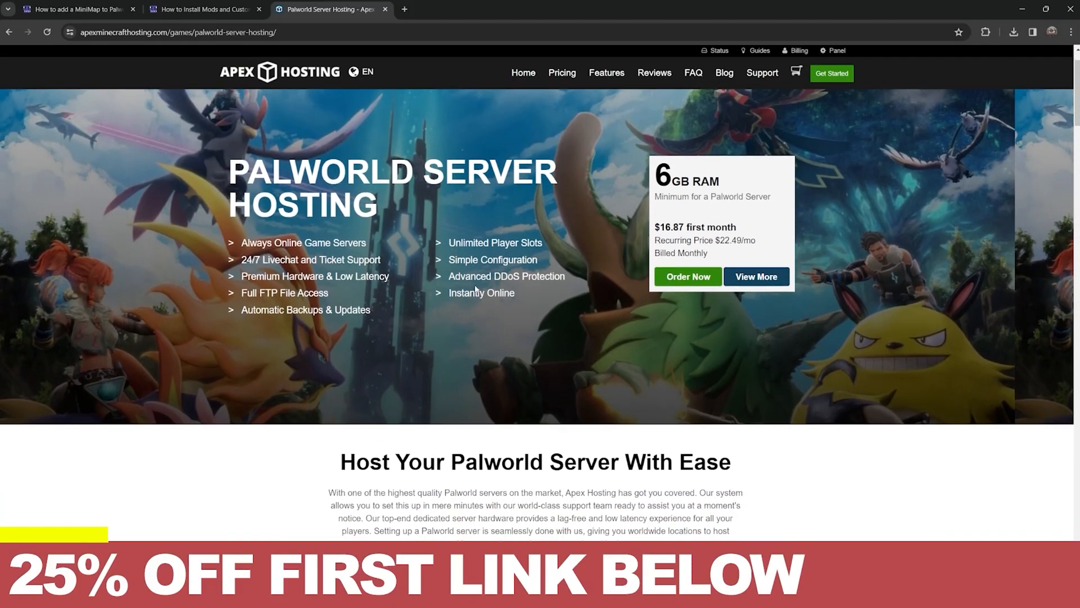
{"action": "scroll", "coordinate": [473, 294], "scroll_direction": "up", "scroll_amount": 1}
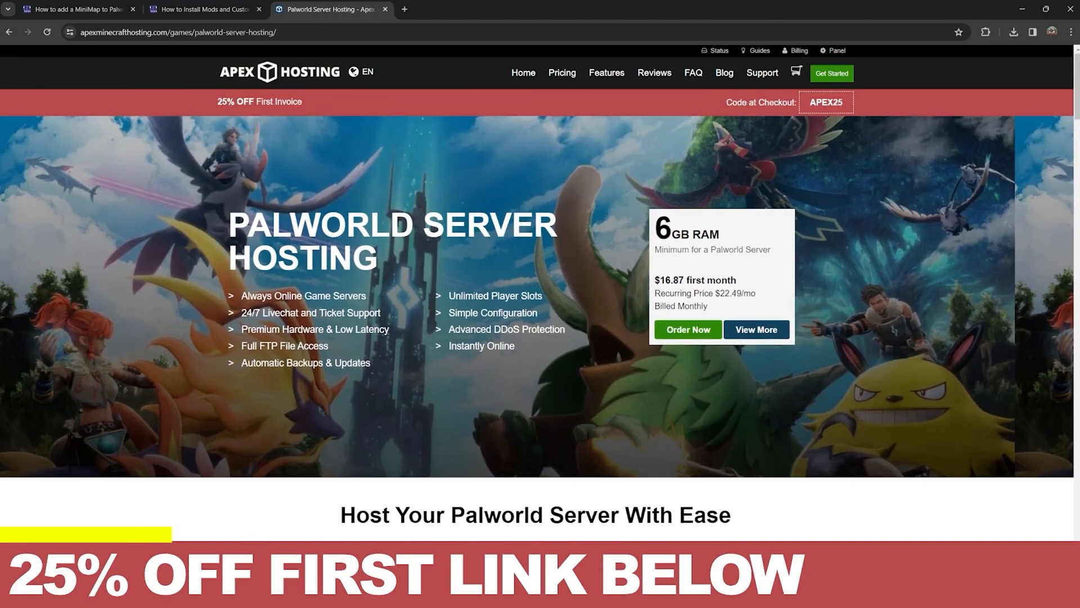
{"action": "scroll", "coordinate": [474, 292], "scroll_direction": "down", "scroll_amount": 1}
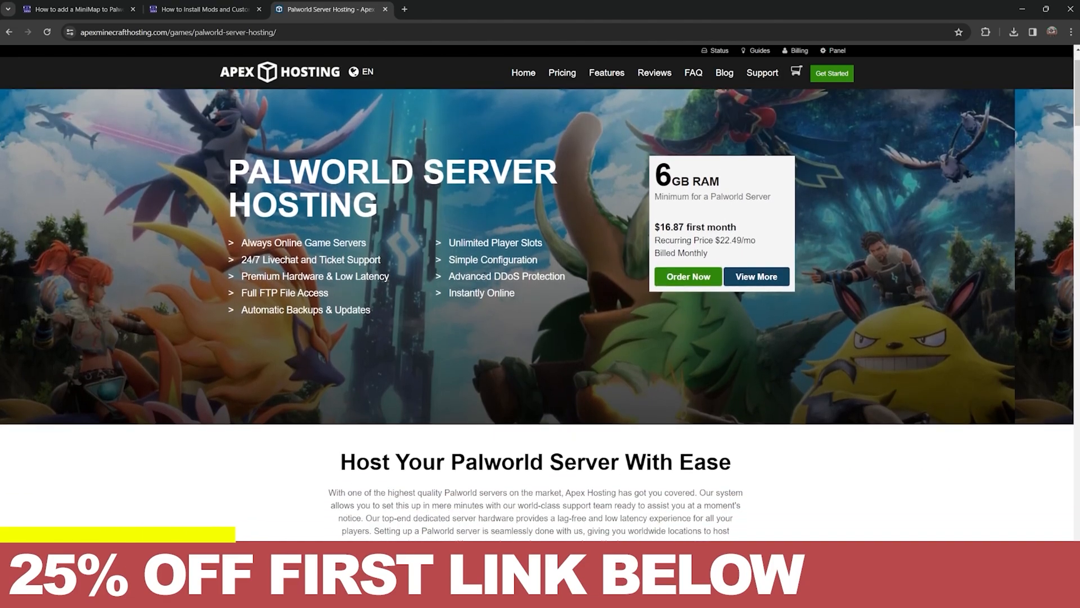
{"action": "mouse_move", "coordinate": [242, 242]}
{"action": "left_mouse_down"}
{"action": "mouse_move", "coordinate": [516, 293]}
{"action": "mouse_move", "coordinate": [449, 293]}
{"action": "left_mouse_up"}
{"action": "left_click", "coordinate": [511, 293]}
{"action": "left_click", "coordinate": [503, 294]}
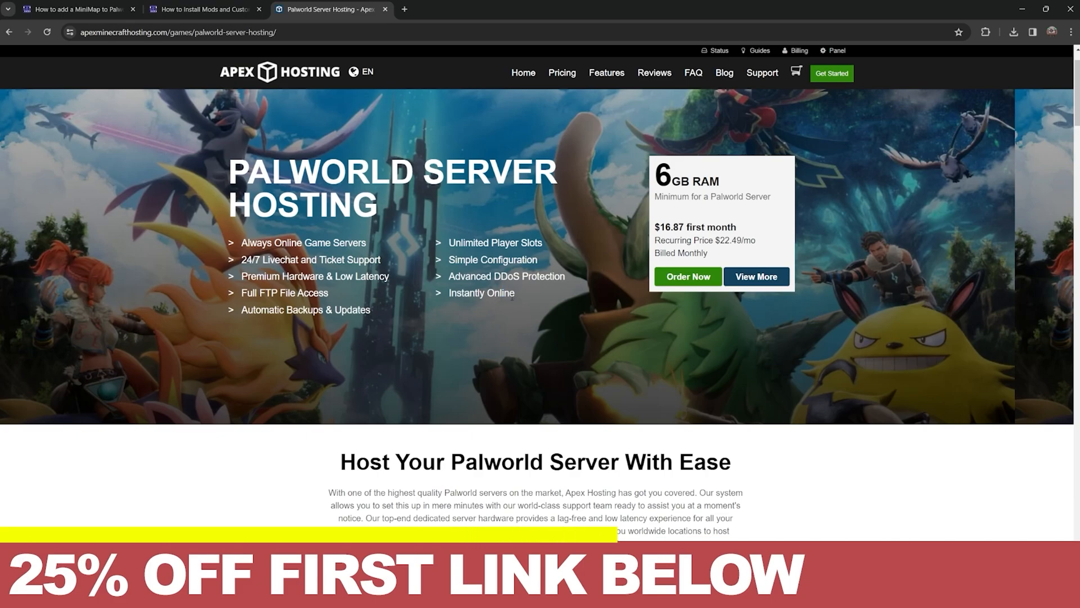
{"action": "scroll", "coordinate": [511, 297], "scroll_direction": "down", "scroll_amount": 2}
{"action": "scroll", "coordinate": [512, 297], "scroll_direction": "down", "scroll_amount": 1}
{"action": "scroll", "coordinate": [504, 289], "scroll_direction": "up", "scroll_amount": 4}
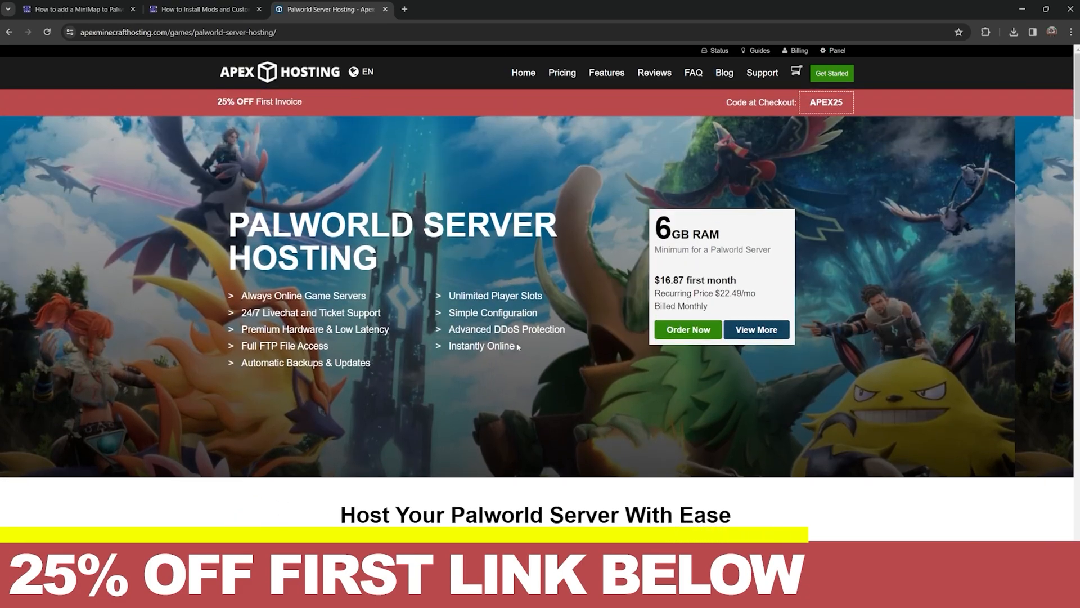
{"action": "scroll", "coordinate": [517, 346], "scroll_direction": "down", "scroll_amount": 2}
{"action": "scroll", "coordinate": [519, 344], "scroll_direction": "up", "scroll_amount": 1}
{"action": "scroll", "coordinate": [522, 341], "scroll_direction": "up", "scroll_amount": 1}
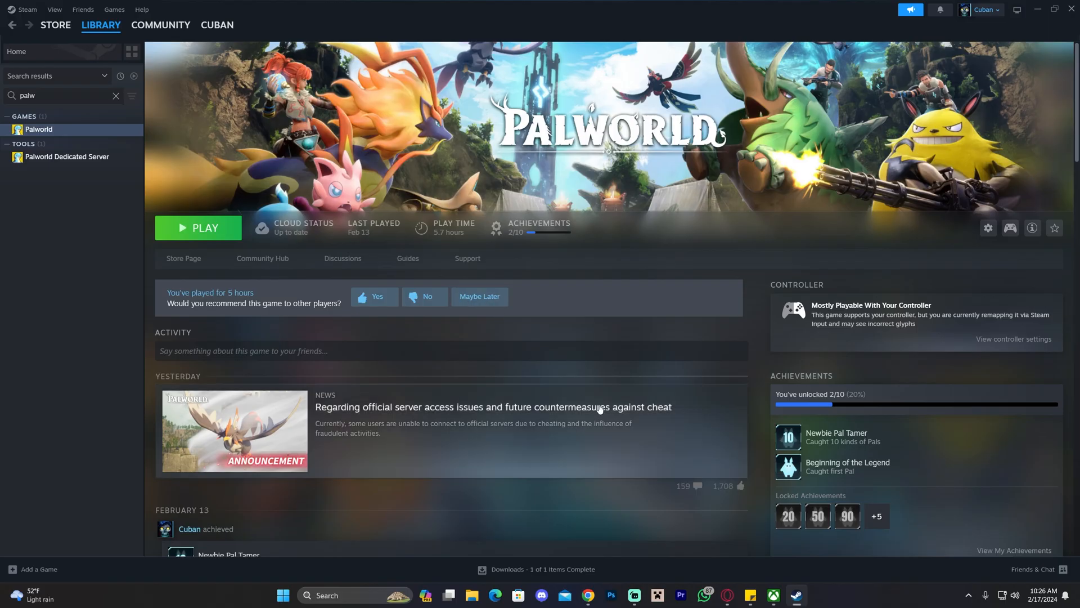
From the Xbox app's Palworld Manage > Files page, browse the Game Pass install location
{"action": "left_click", "coordinate": [773, 596]}
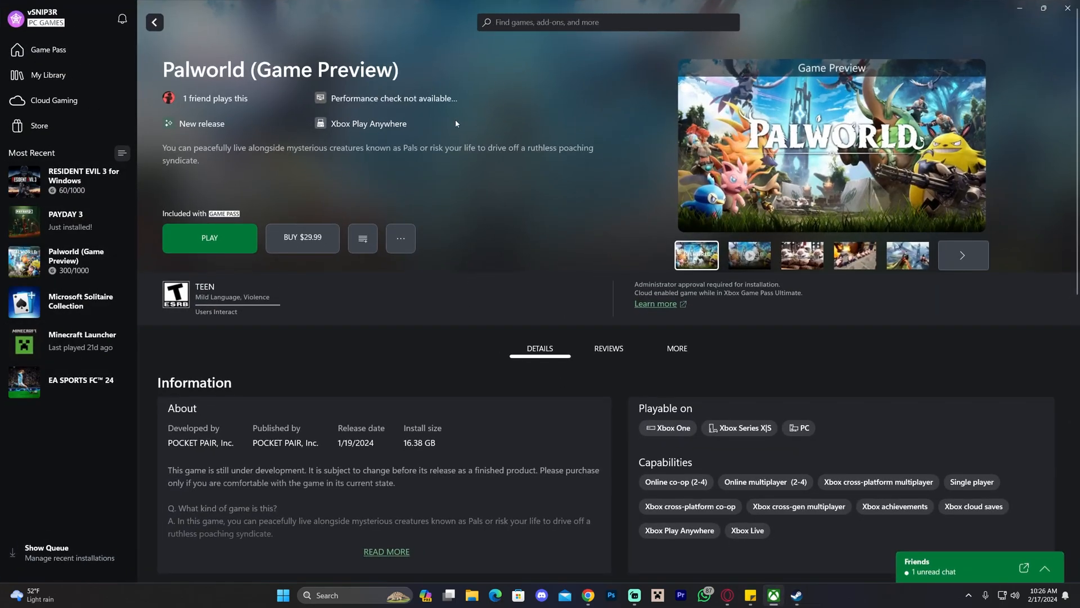
{"action": "left_click", "coordinate": [404, 239]}
{"action": "left_click", "coordinate": [397, 321]}
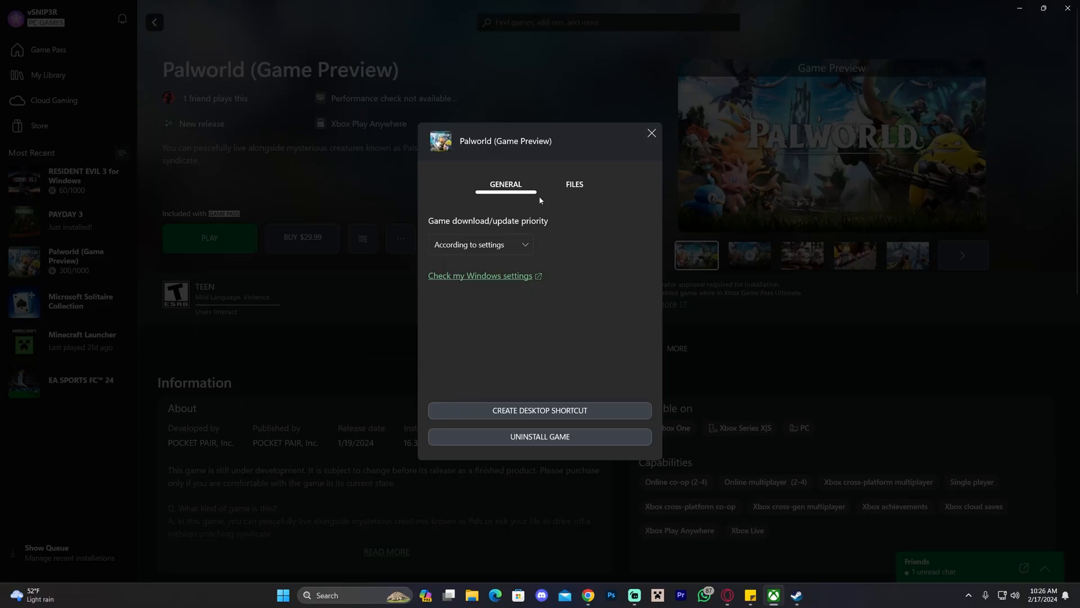
{"action": "left_click", "coordinate": [574, 187]}
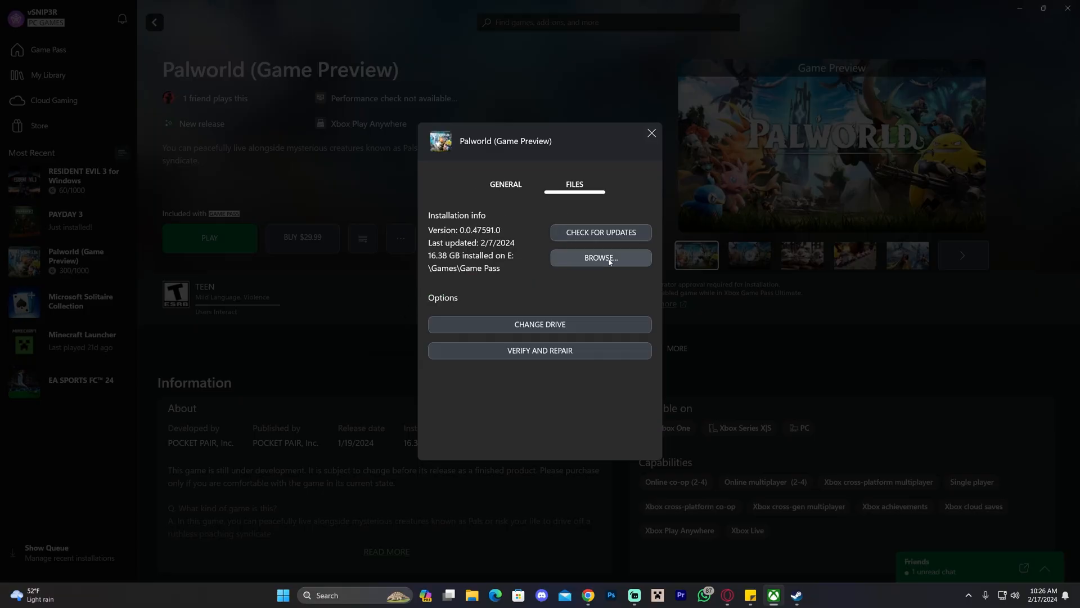
{"action": "left_click", "coordinate": [601, 257]}
Navigate into the Game Pass Palworld folder's Content > Pal > Paks folder
{"action": "double_click", "coordinate": [305, 245]}
{"action": "left_click", "coordinate": [686, 67]}
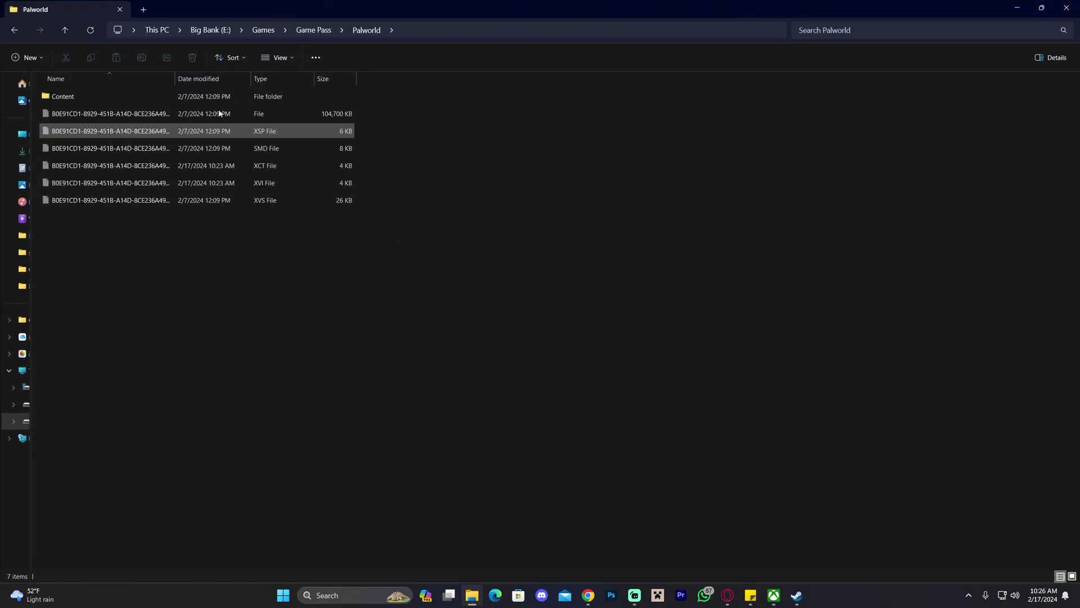
{"action": "double_click", "coordinate": [70, 91]}
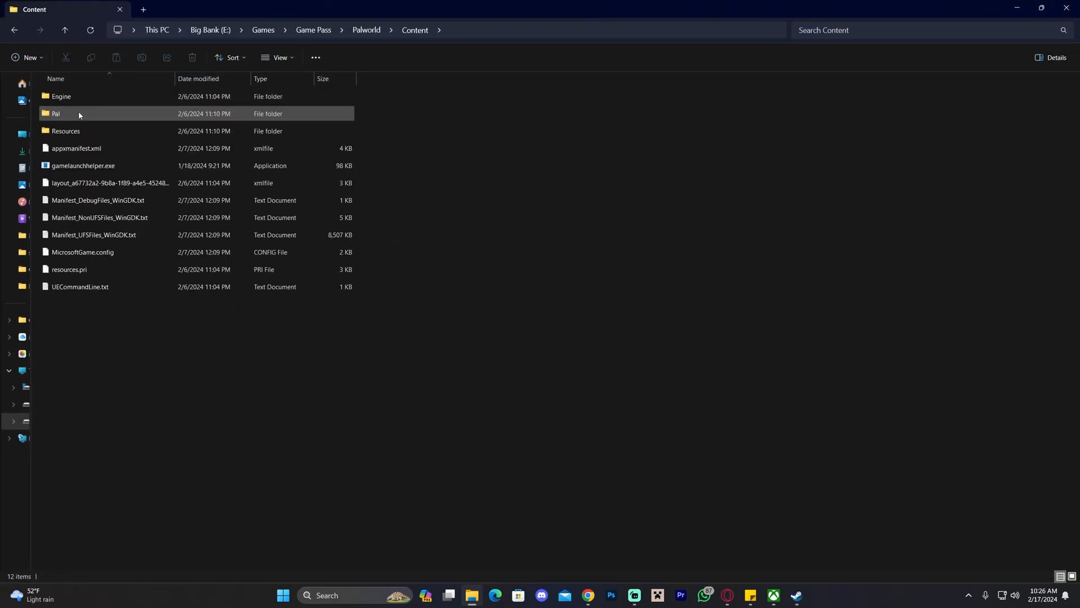
{"action": "double_click", "coordinate": [79, 114]}
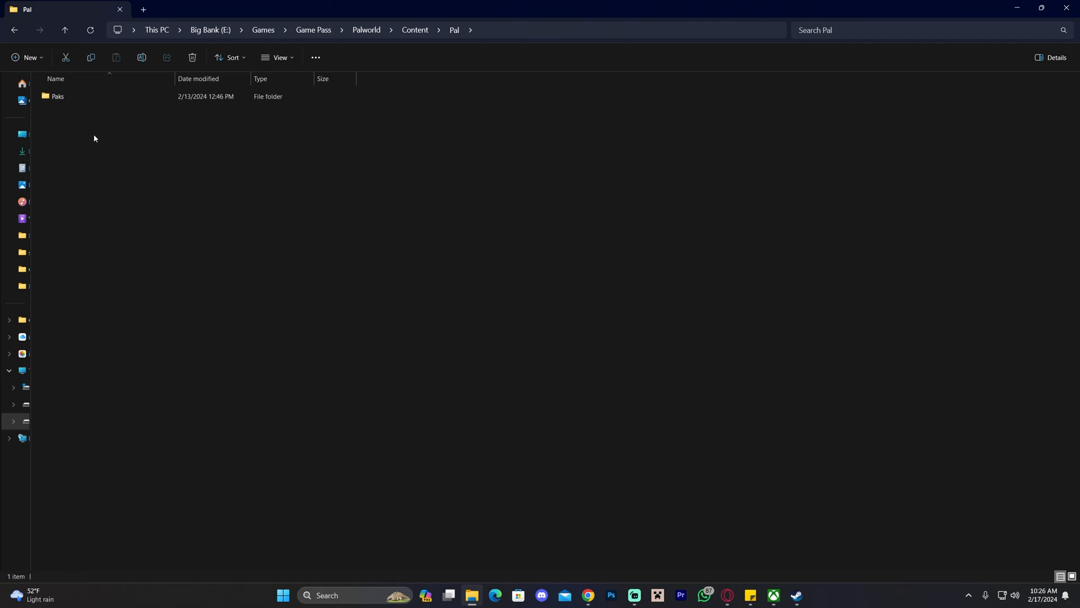
{"action": "double_click", "coordinate": [73, 96]}
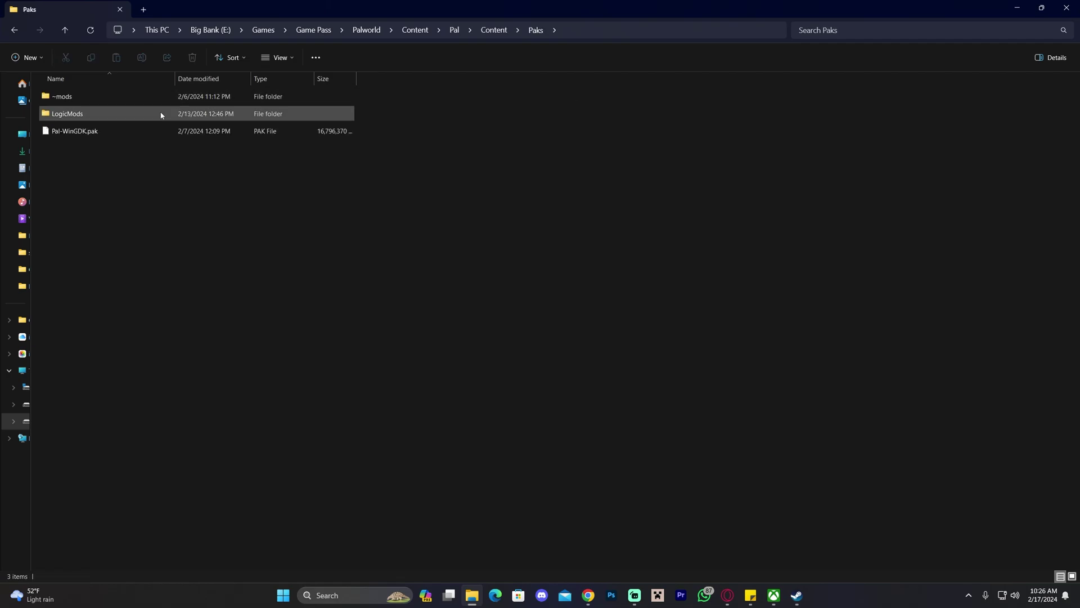
Inspect LogicMods (DekModConfigMenu_P.pak) and the ~mods folder, returning to Paks each time
{"action": "double_click", "coordinate": [93, 115]}
{"action": "left_click_drag", "start_coordinate": [144, 168], "coordinate": [116, 146]}
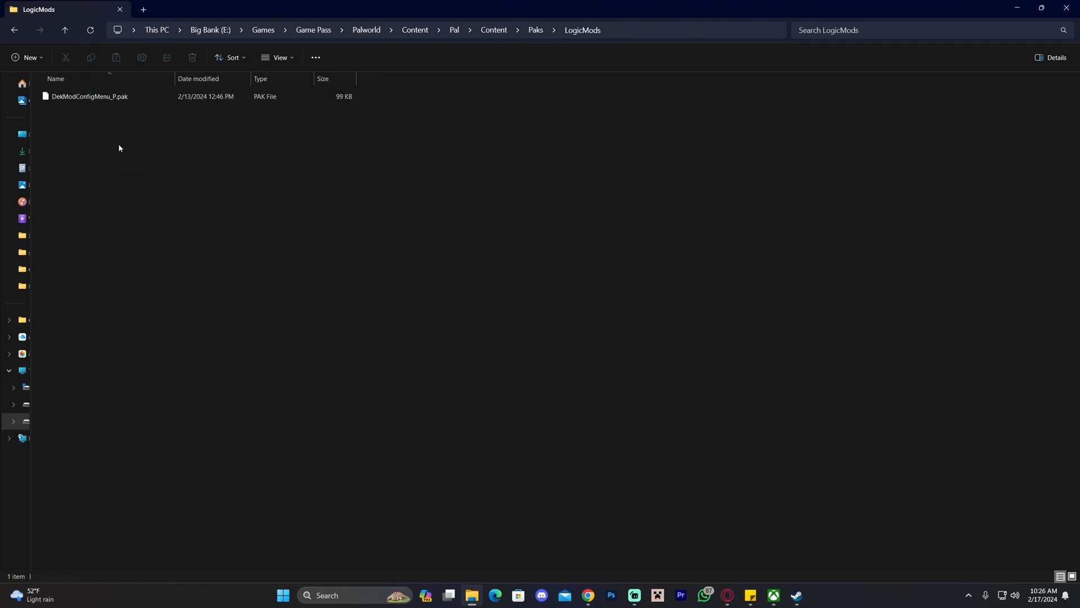
{"action": "key", "text": "alt+Left"}
{"action": "left_click", "coordinate": [82, 98]}
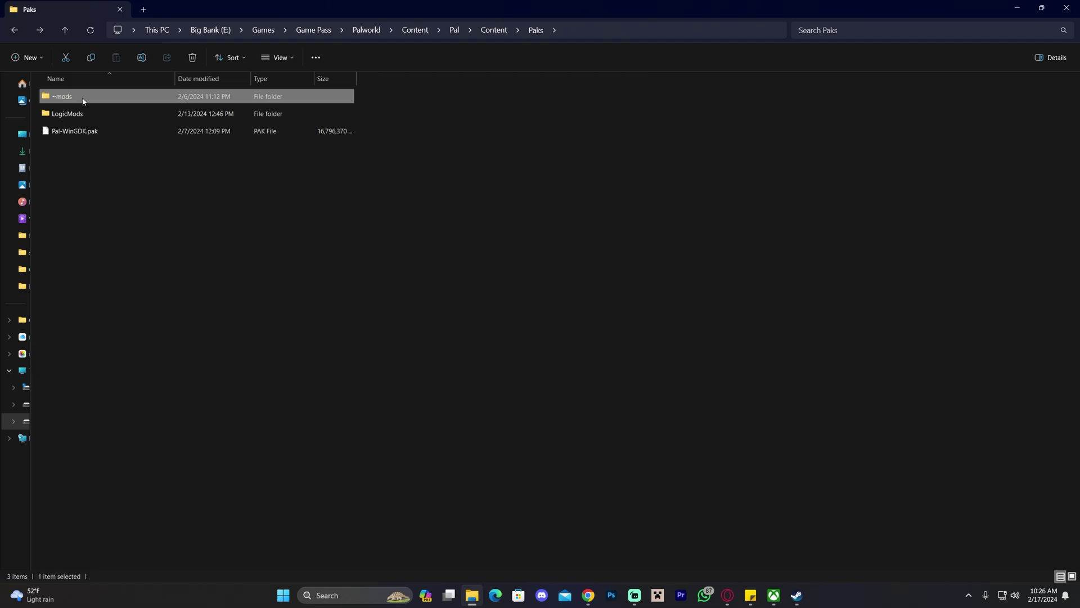
{"action": "left_click", "coordinate": [143, 158]}
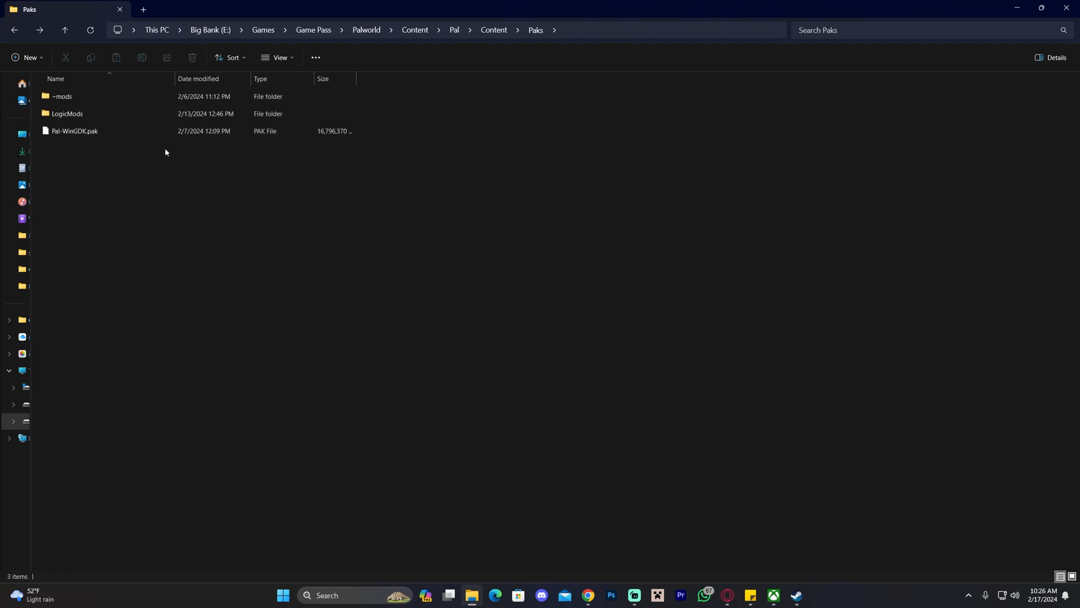
{"action": "left_click", "coordinate": [110, 118]}
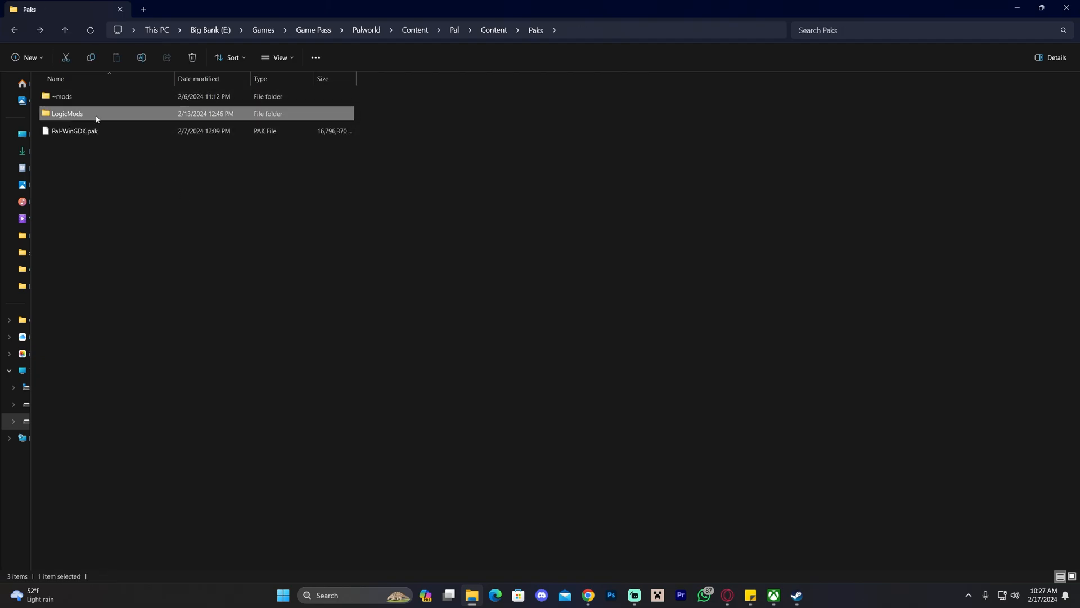
{"action": "double_click", "coordinate": [110, 115]}
{"action": "left_click_drag", "start_coordinate": [221, 162], "coordinate": [127, 102]}
{"action": "left_click", "coordinate": [163, 151]}
{"action": "key", "text": "alt+Left"}
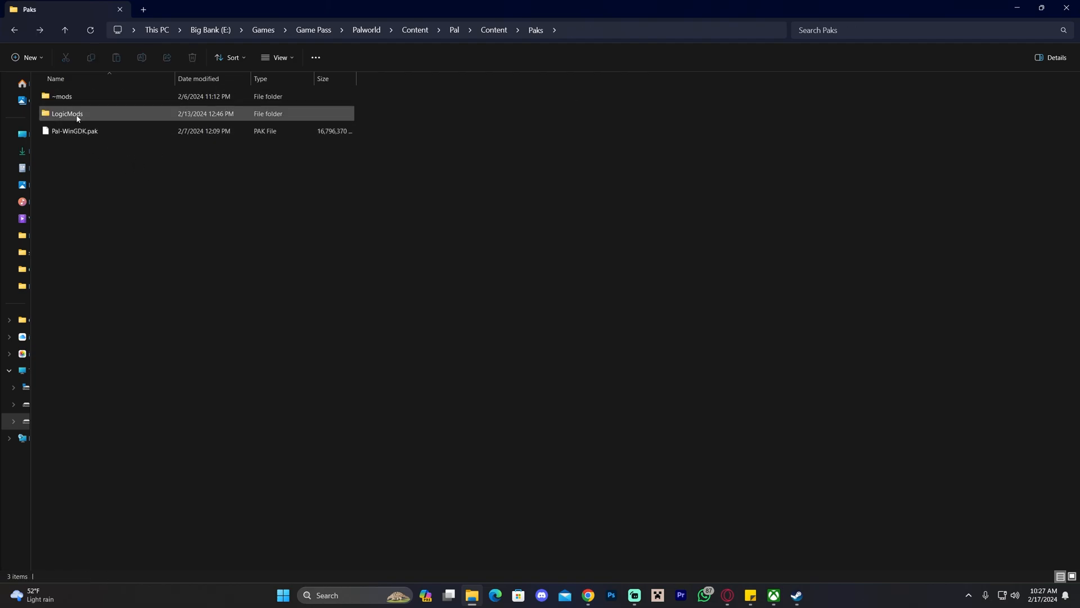
Re-check LogicMods, then highlight the ~mods and LogicMods folders and all three Paks items
{"action": "double_click", "coordinate": [88, 116]}
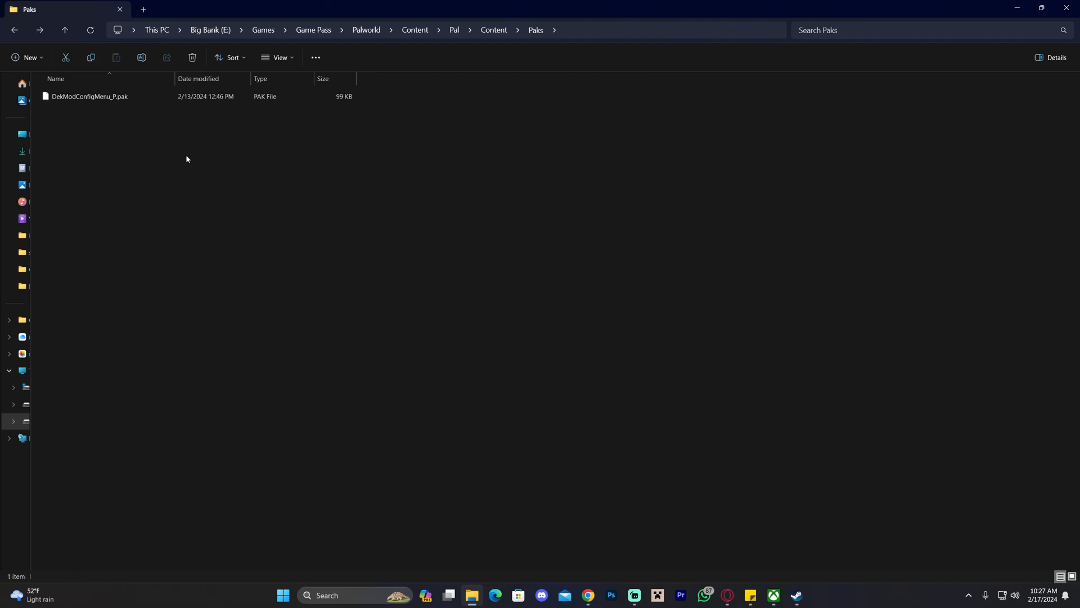
{"action": "left_click", "coordinate": [21, 31]}
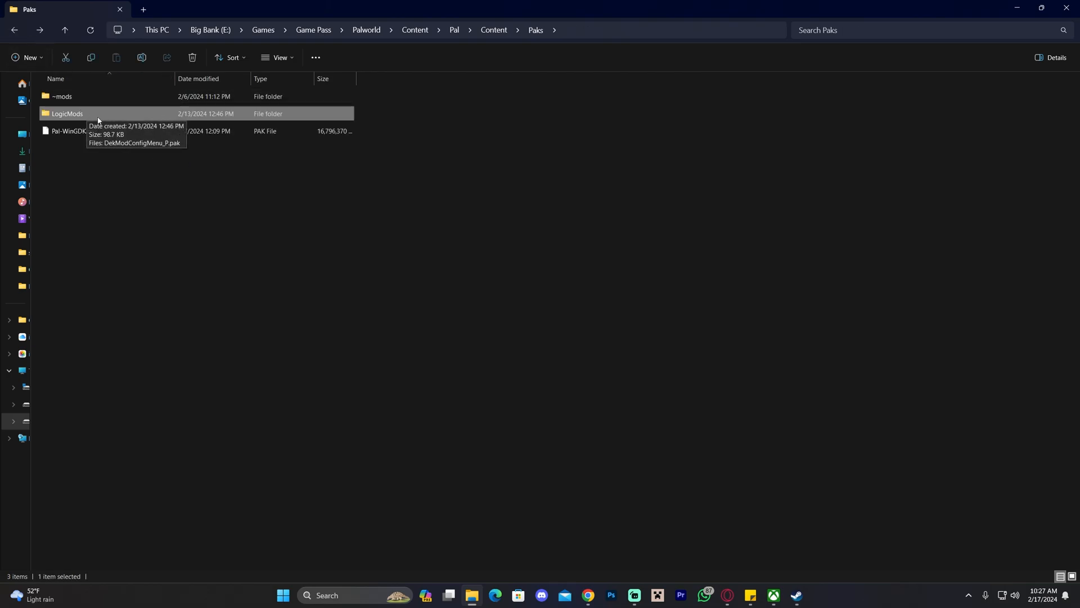
{"action": "left_click", "coordinate": [138, 173]}
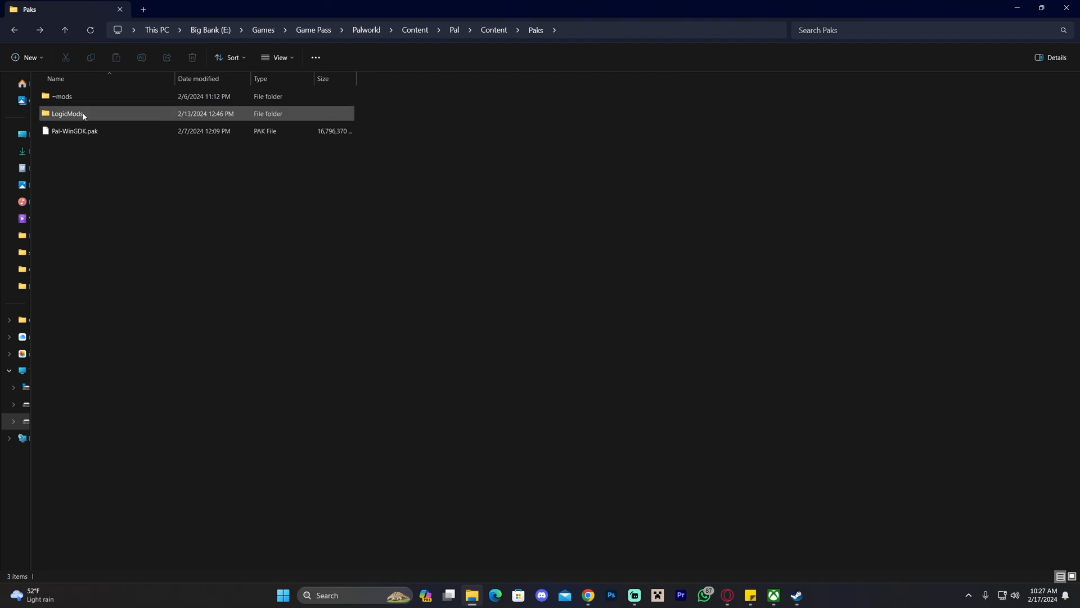
{"action": "left_click", "coordinate": [93, 113]}
{"action": "key", "text": "Up"}
{"action": "left_click", "coordinate": [85, 112]}
{"action": "key", "text": "Up"}
{"action": "key", "text": "Down"}
{"action": "left_click", "coordinate": [150, 192]}
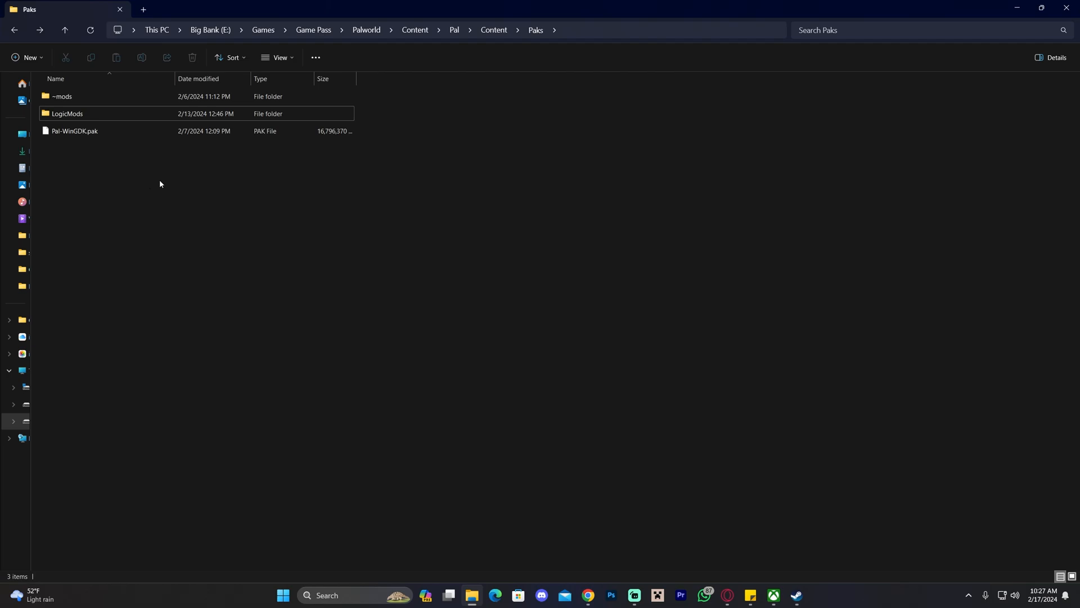
{"action": "left_click_drag", "start_coordinate": [304, 206], "coordinate": [236, 93]}
{"action": "left_click", "coordinate": [380, 237]}
Go up to Content, navigate into Pal > Binaries and delete the Win64 folder
{"action": "key", "text": "alt+Up"}
{"action": "key", "text": "alt+Up"}
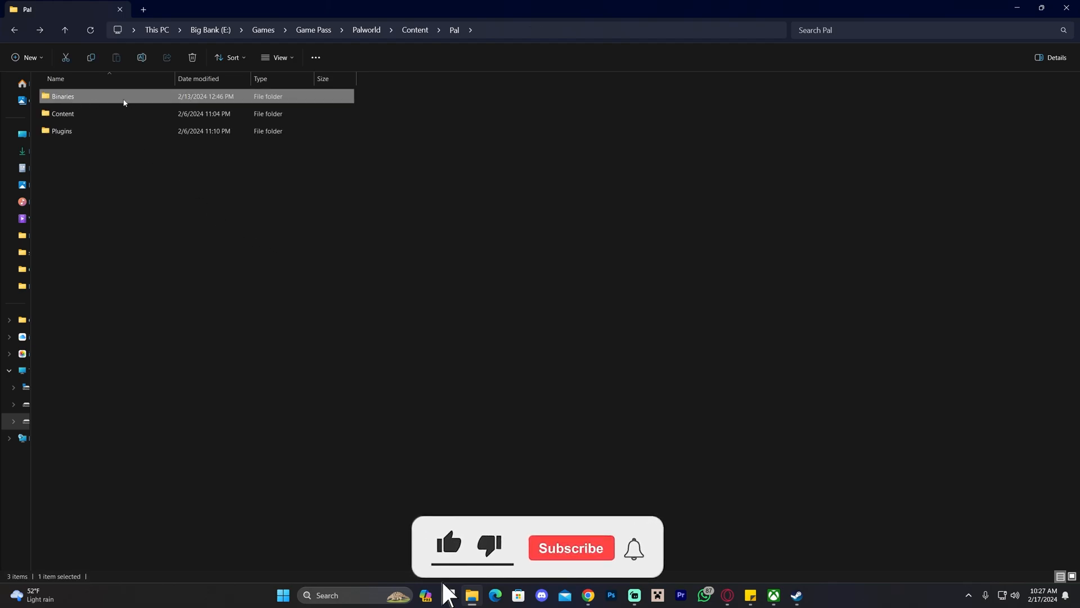
{"action": "left_click", "coordinate": [414, 29]}
{"action": "double_click", "coordinate": [81, 113]}
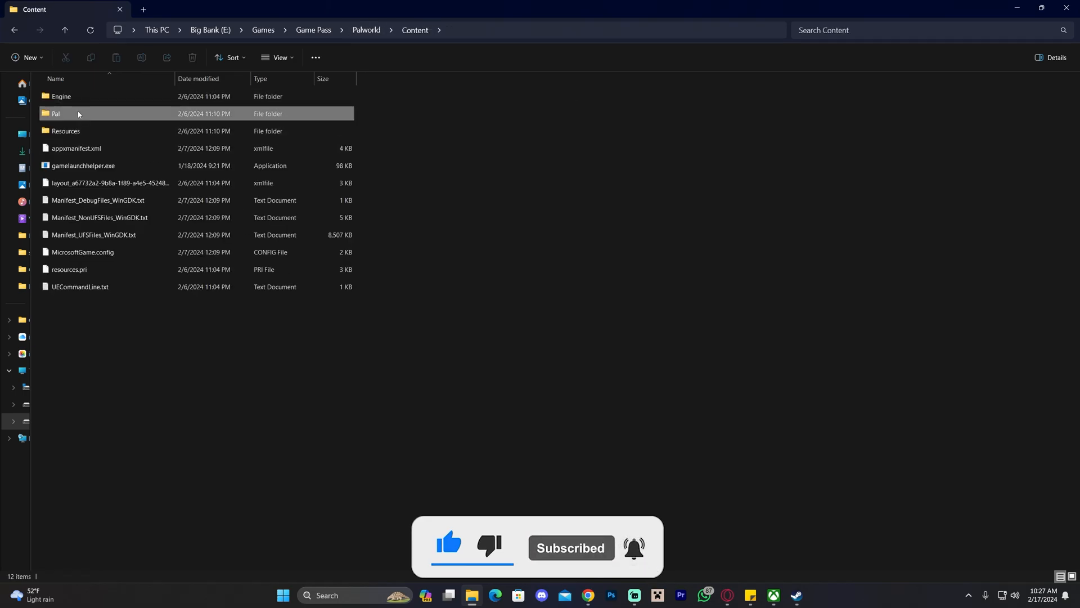
{"action": "double_click", "coordinate": [80, 98]}
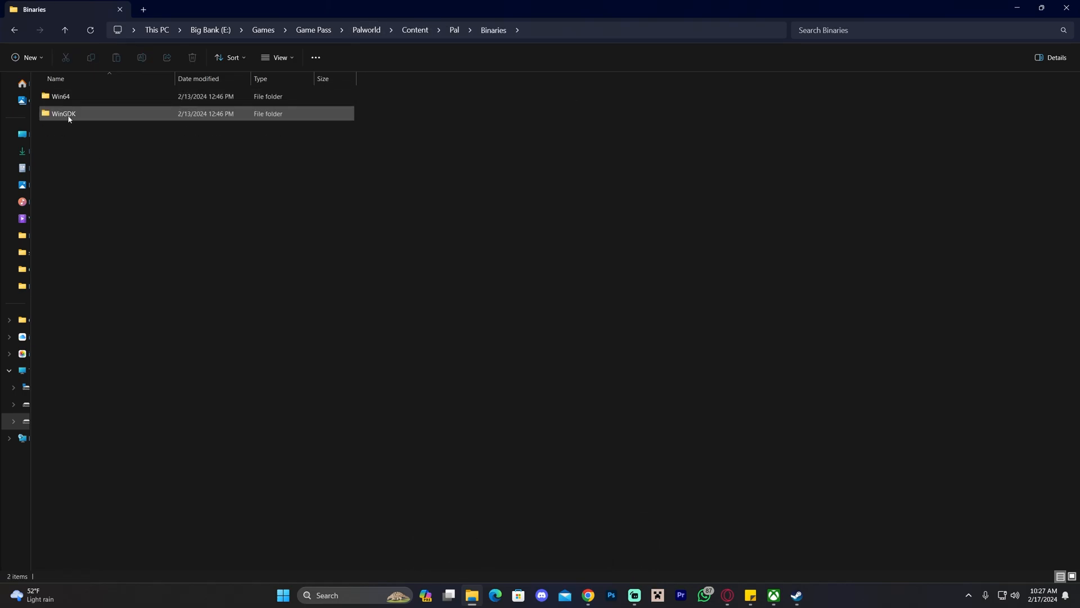
{"action": "left_click", "coordinate": [69, 118]}
{"action": "left_click", "coordinate": [96, 98]}
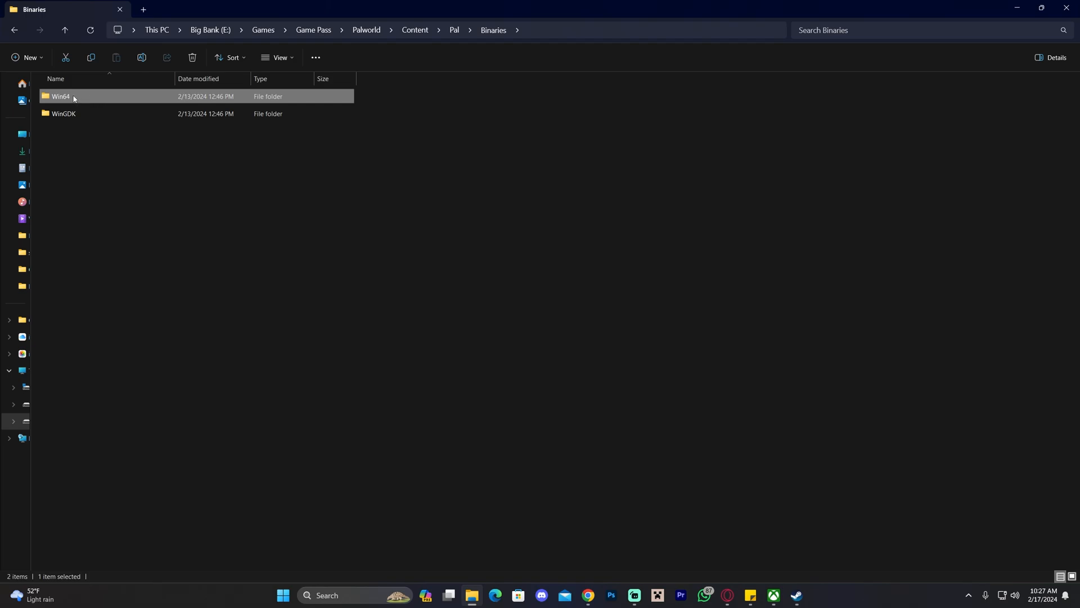
{"action": "key", "text": "Delete"}
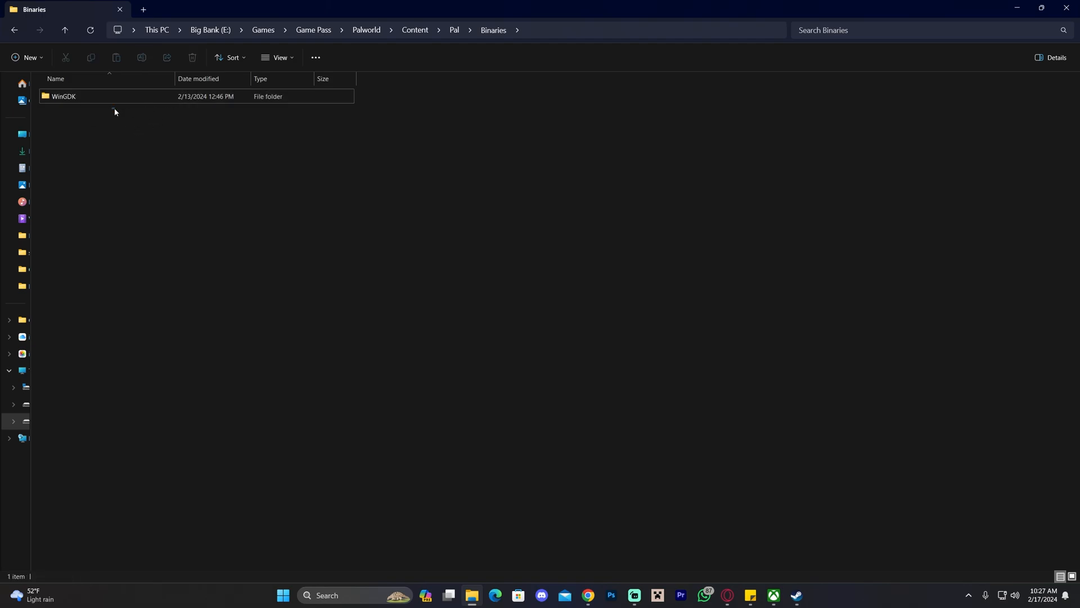
Open the WinGDK folder and locate its Mods folder
{"action": "left_click", "coordinate": [74, 102]}
{"action": "double_click", "coordinate": [72, 100]}
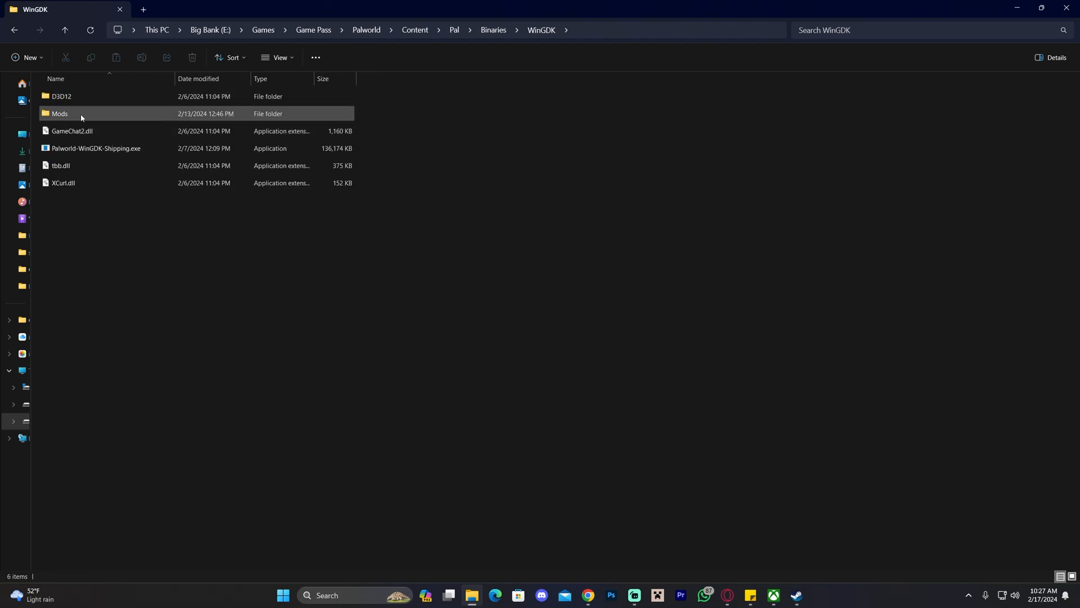
{"action": "left_click", "coordinate": [69, 116]}
{"action": "left_click", "coordinate": [396, 233]}
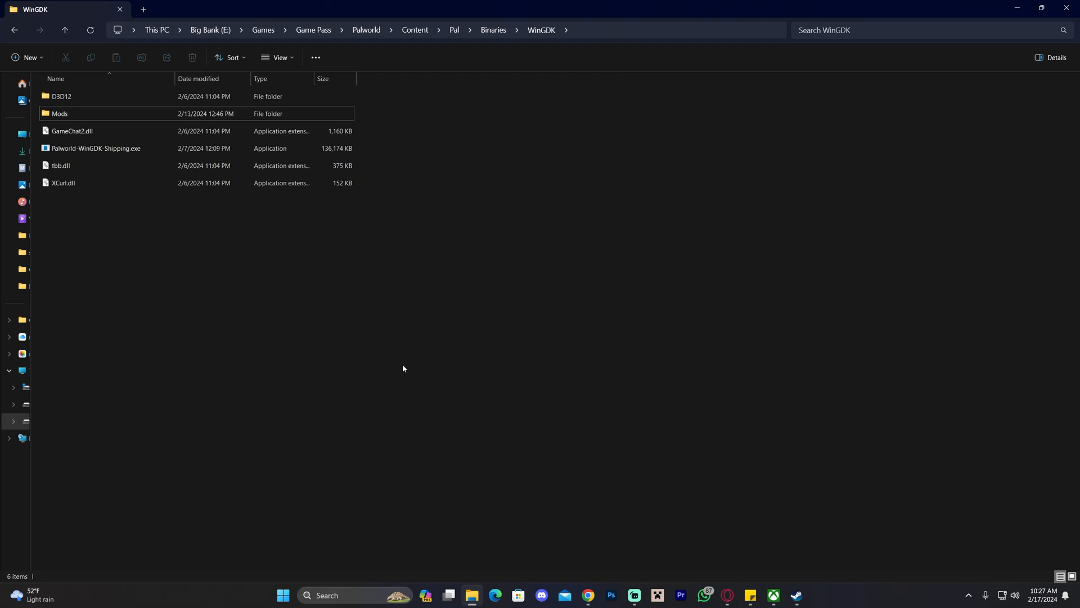
{"action": "mouse_move", "coordinate": [796, 595]}
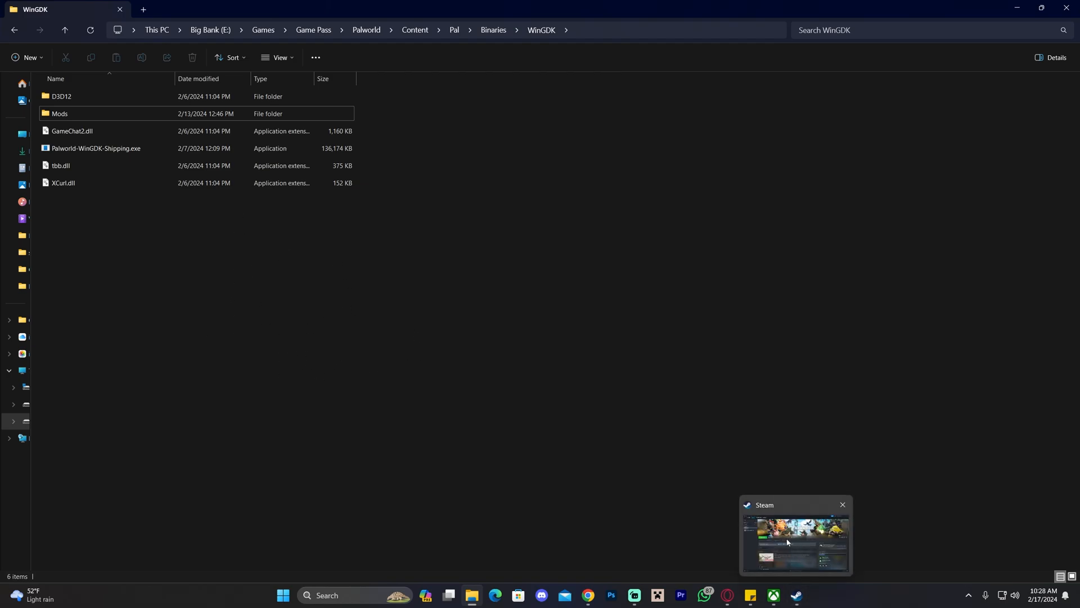
{"action": "left_click", "coordinate": [67, 116]}
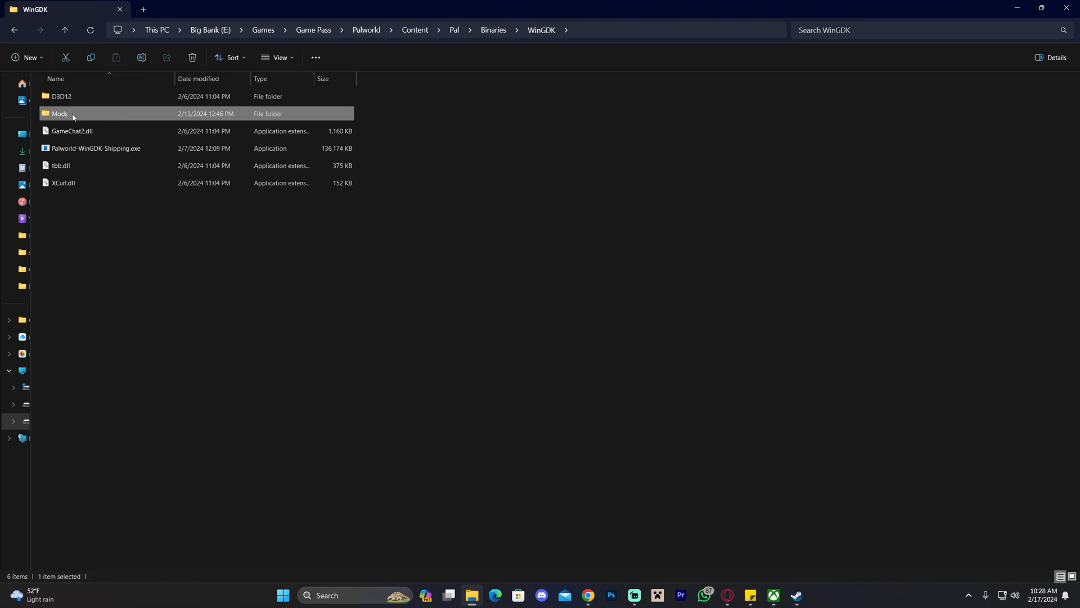
{"action": "left_click_drag", "start_coordinate": [274, 336], "coordinate": [186, 291]}
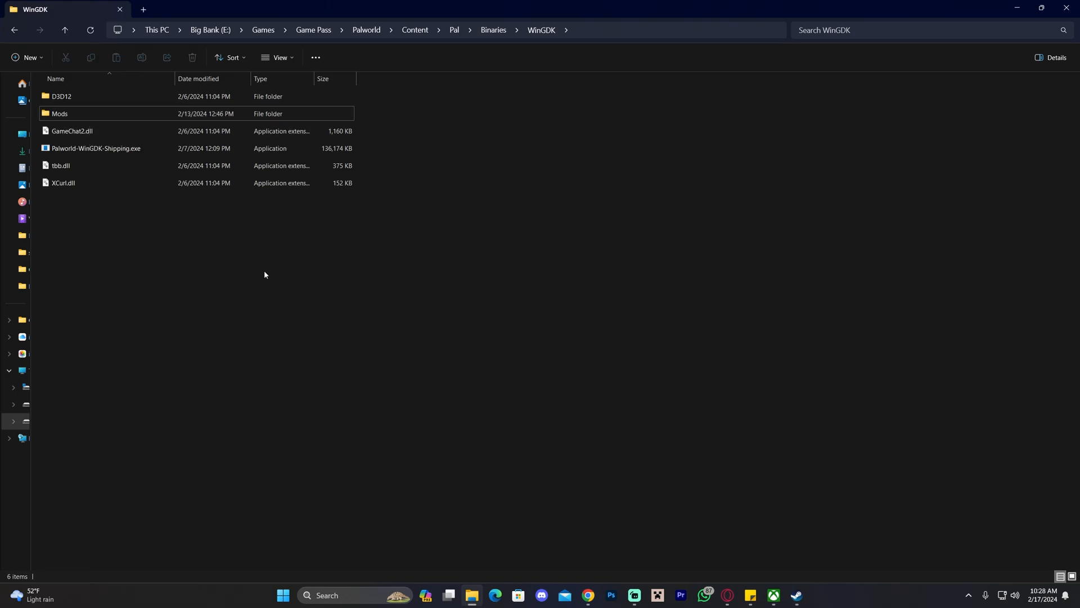
Check inside Mods (DekModConfigMenu), return to WinGDK, then close Explorer and the Xbox dialog
{"action": "double_click", "coordinate": [86, 113]}
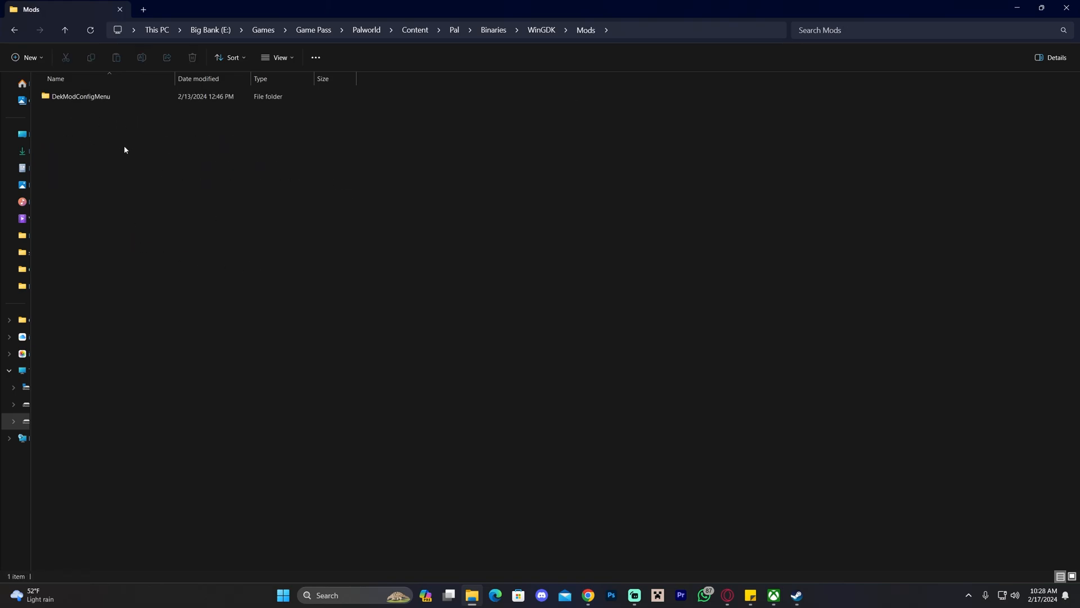
{"action": "key", "text": "alt+Left"}
{"action": "left_click", "coordinate": [290, 259]}
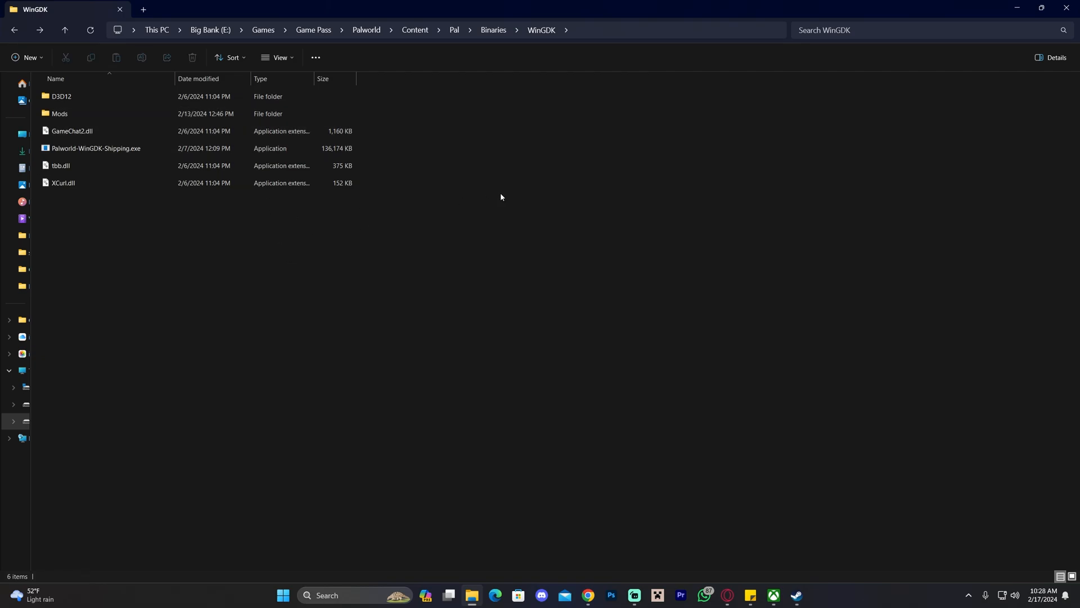
{"action": "left_click", "coordinate": [1061, 8]}
{"action": "left_click", "coordinate": [650, 133]}
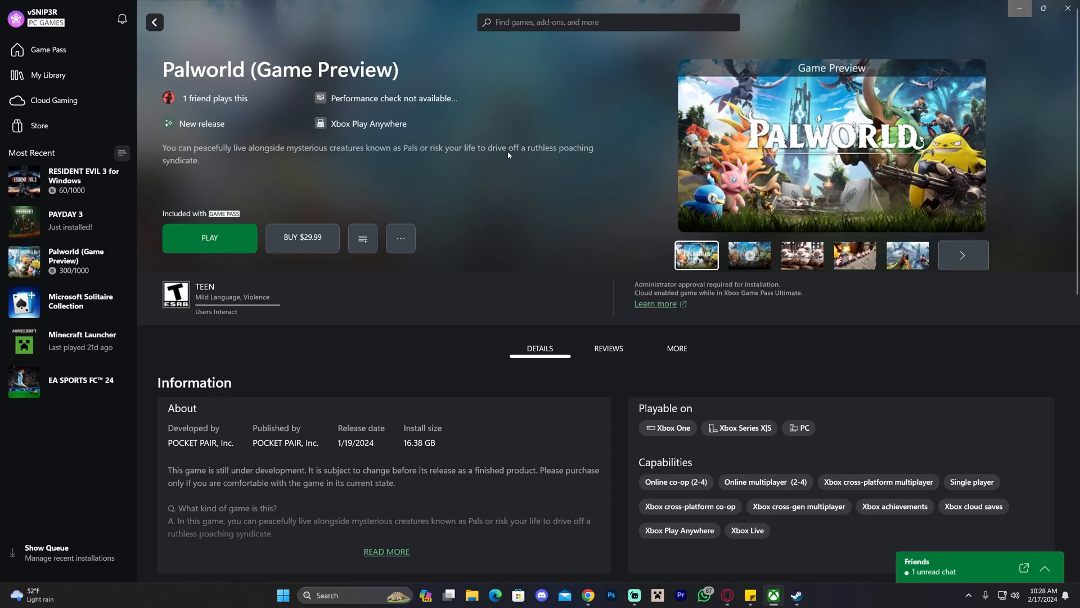